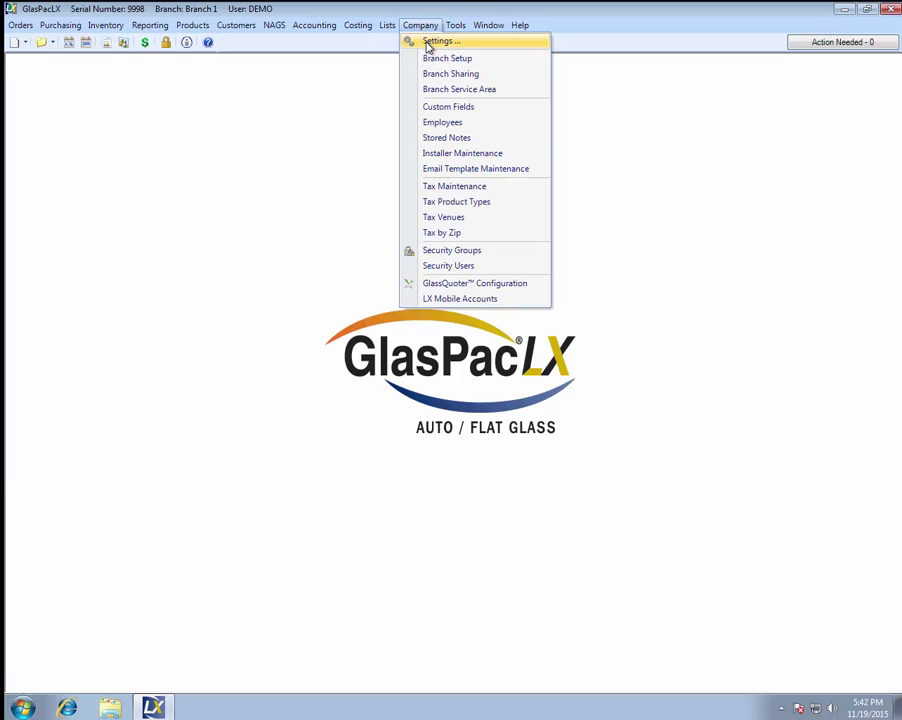
Step: Save the LX Mobile settings with Enabled and Include In-Shop orders both checked
click(430, 40)
click(67, 307)
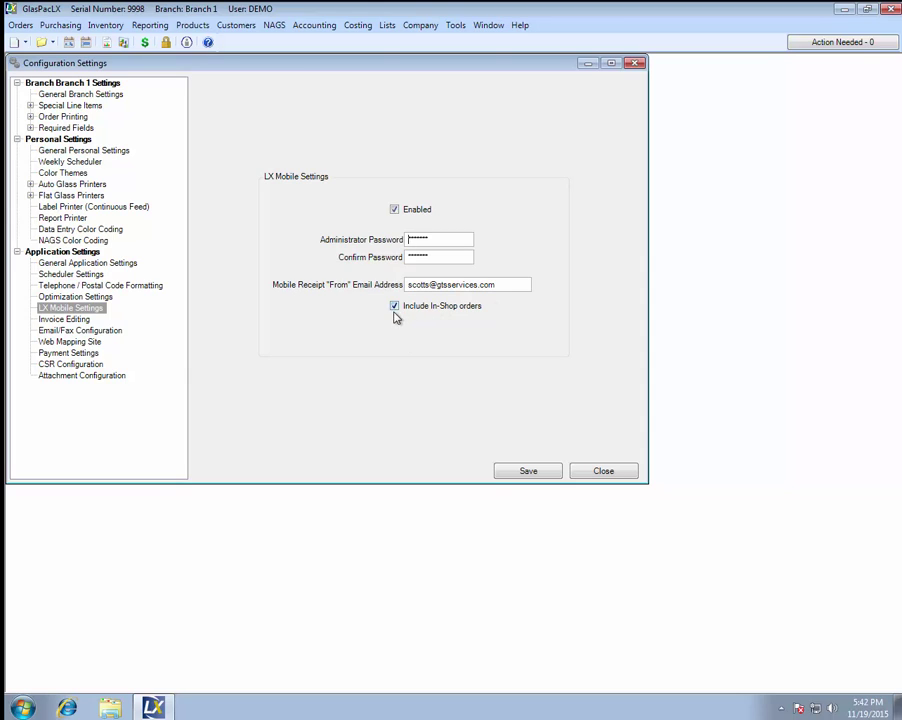
click(515, 475)
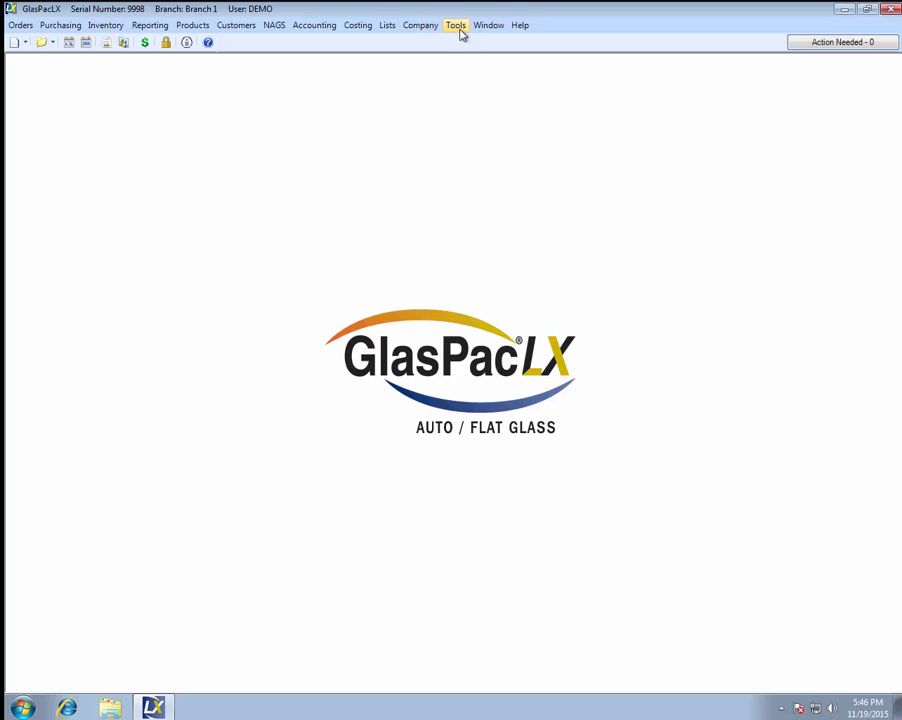
Step: Launch the Com App Admin Tool and view its LX Mobile web service settings
click(460, 30)
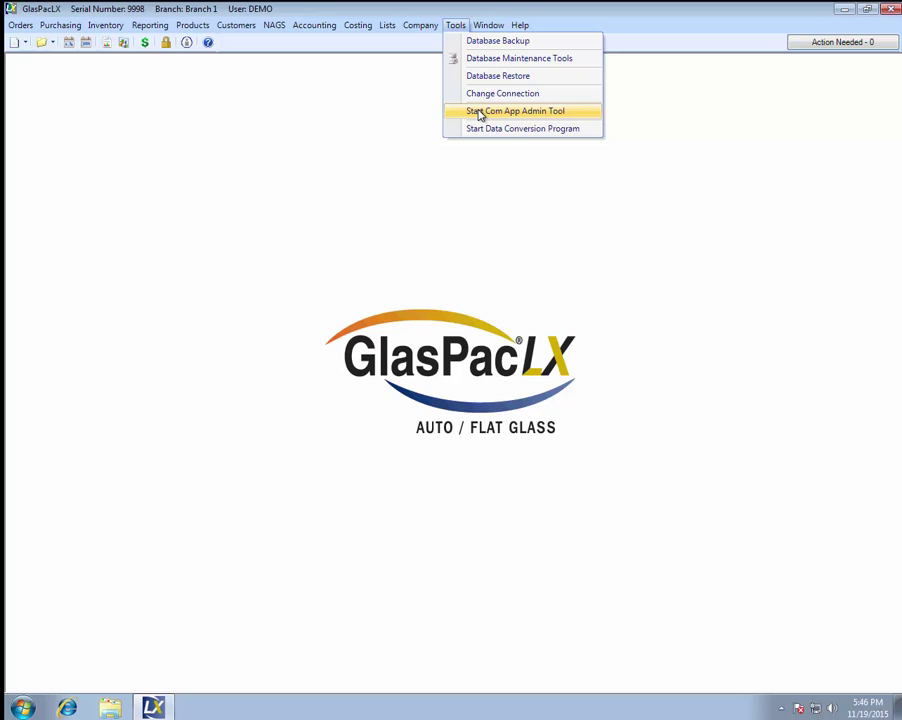
click(479, 112)
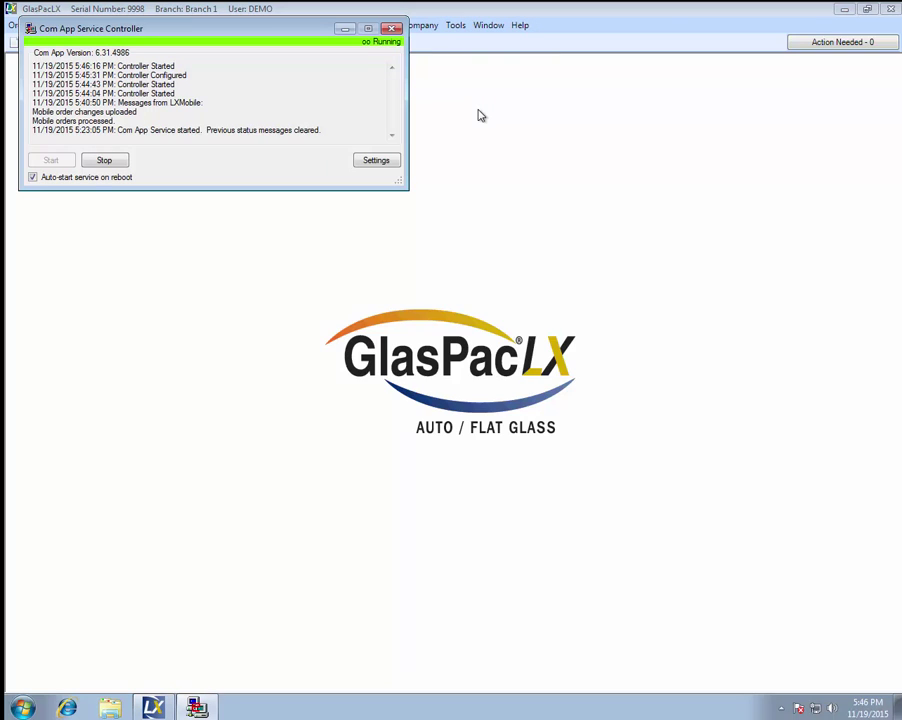
click(376, 162)
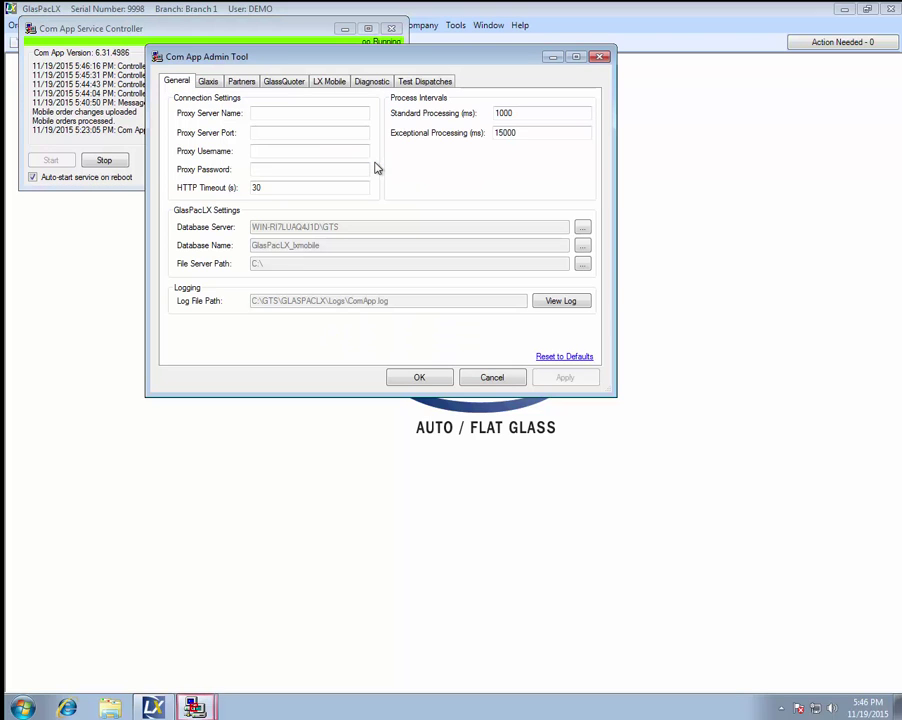
click(325, 84)
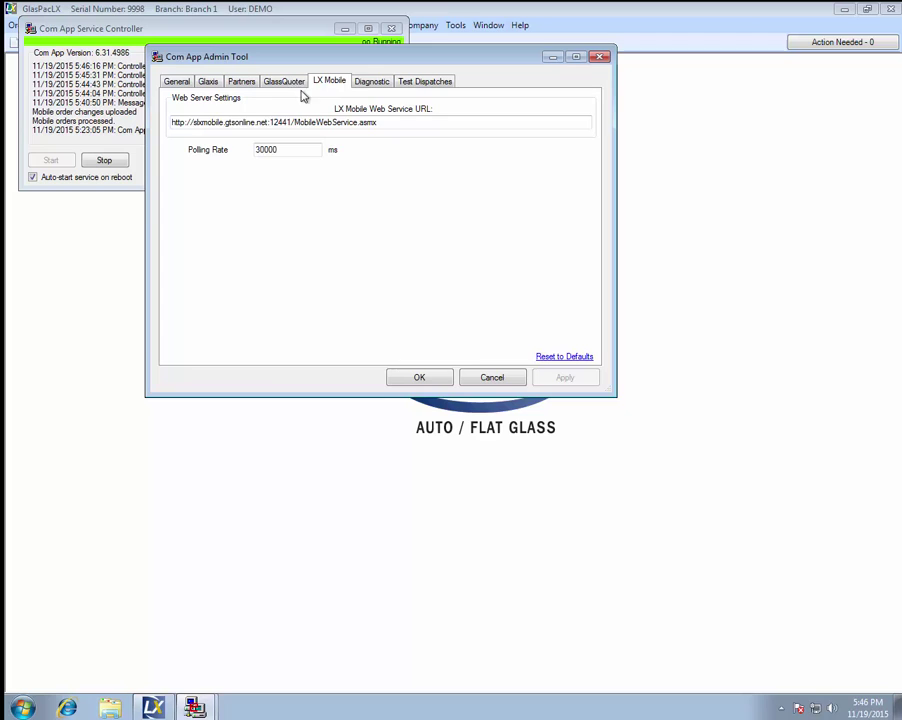
Step: Leave the web service URL unchanged, close the Com App windows, and bring up the Start menu
click(194, 122)
text(s)
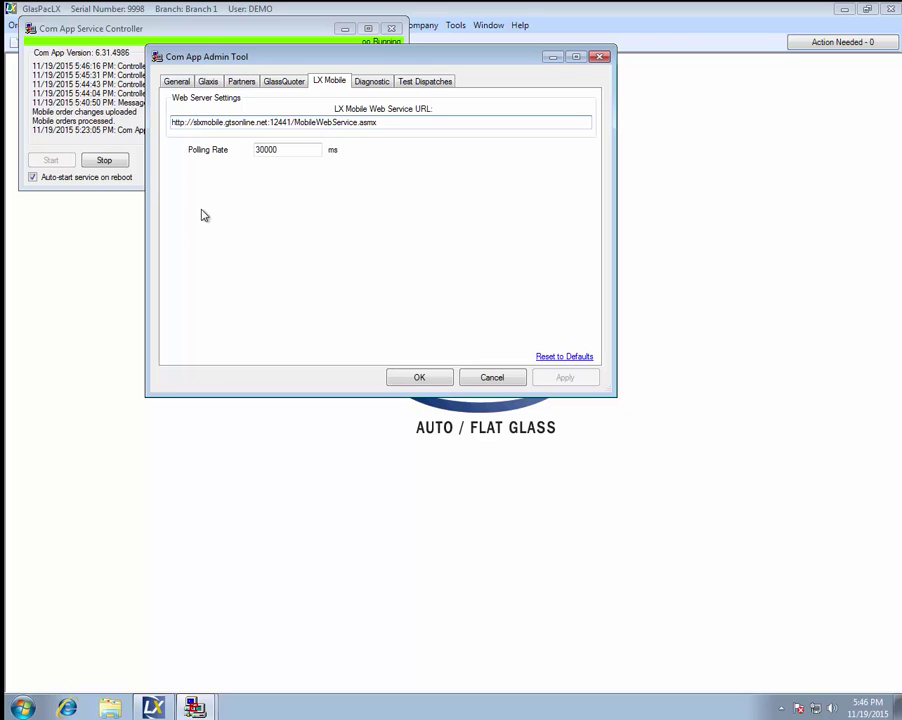
key(BackSpace)
click(411, 380)
click(391, 28)
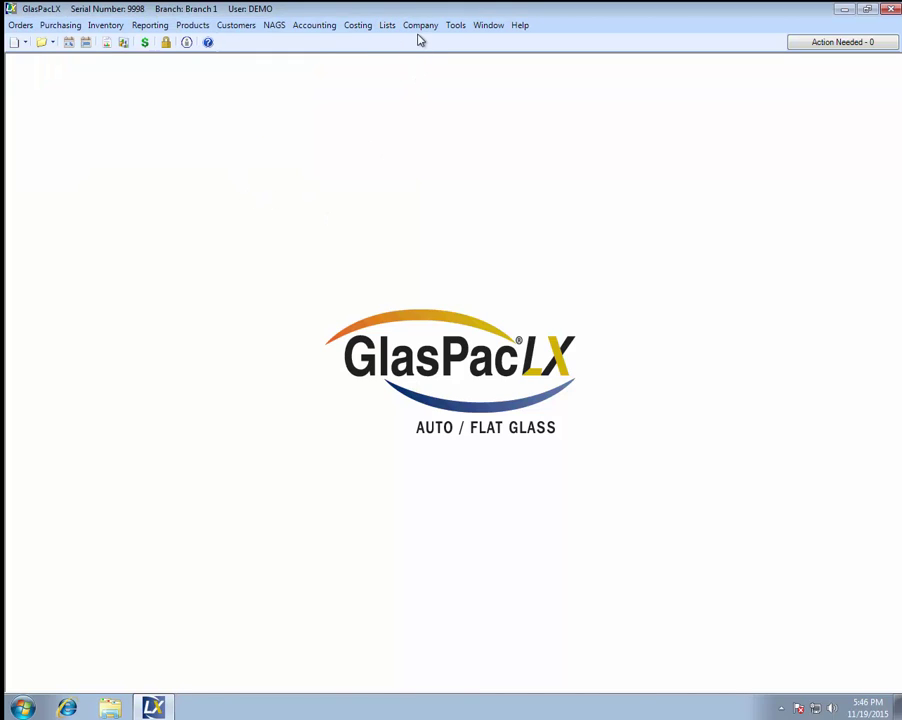
click(24, 707)
Step: Search for 'services' and open the Windows Services console
click(39, 672)
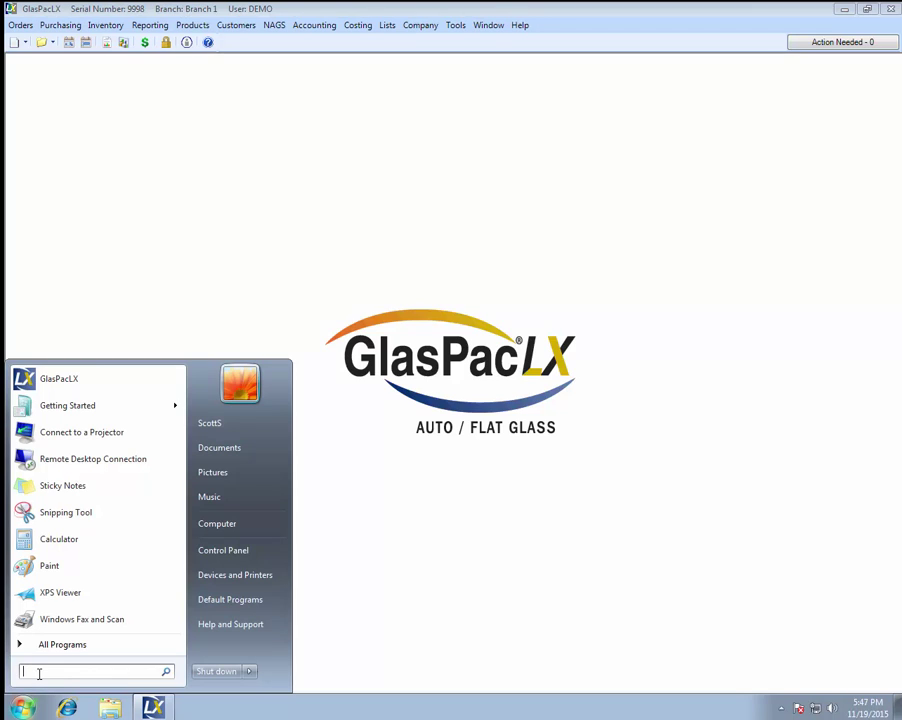
text(services)
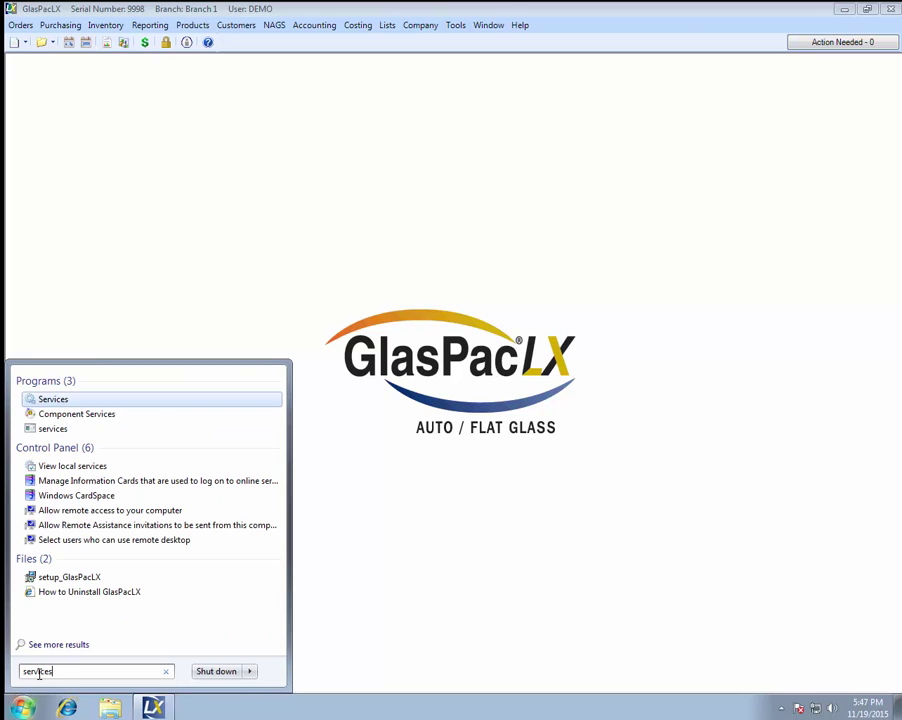
click(54, 400)
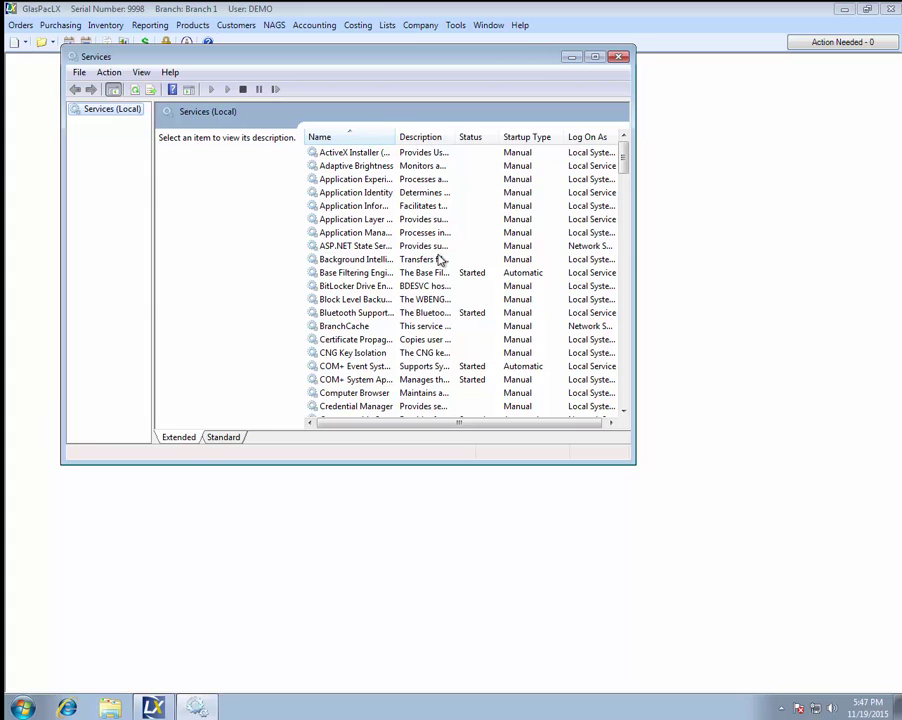
Step: Restart the GTS ComApp service, then close the Services console
click(341, 249)
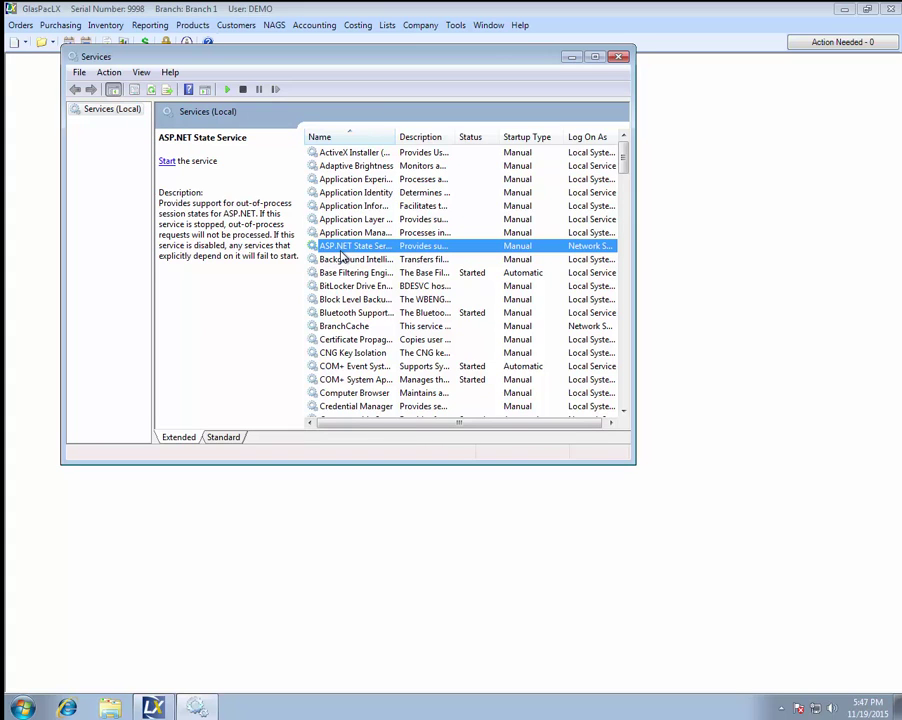
key(g)
key(t)
key(s)
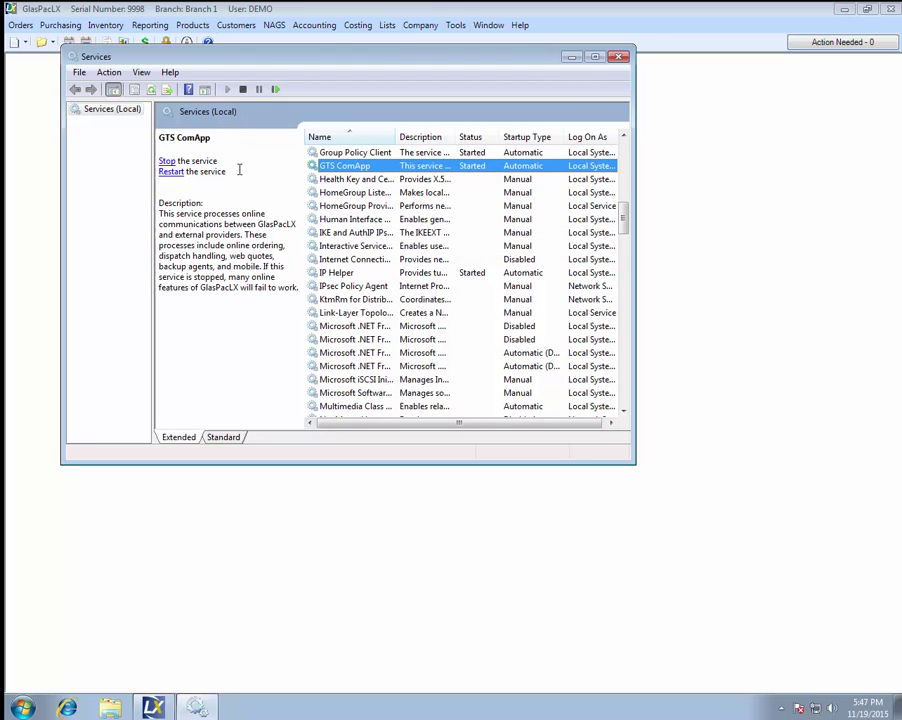
click(172, 172)
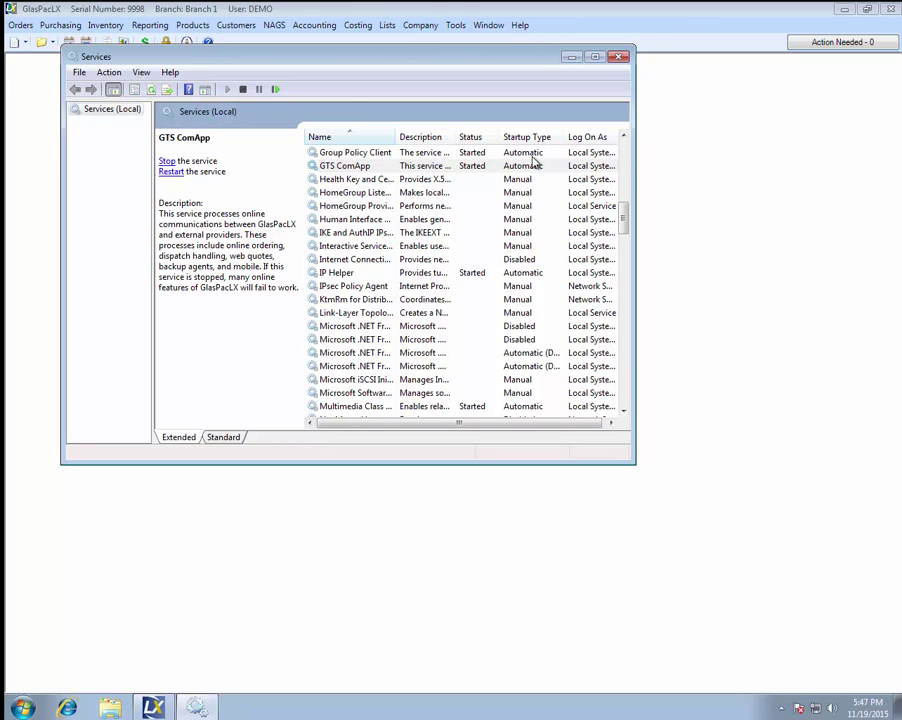
click(620, 56)
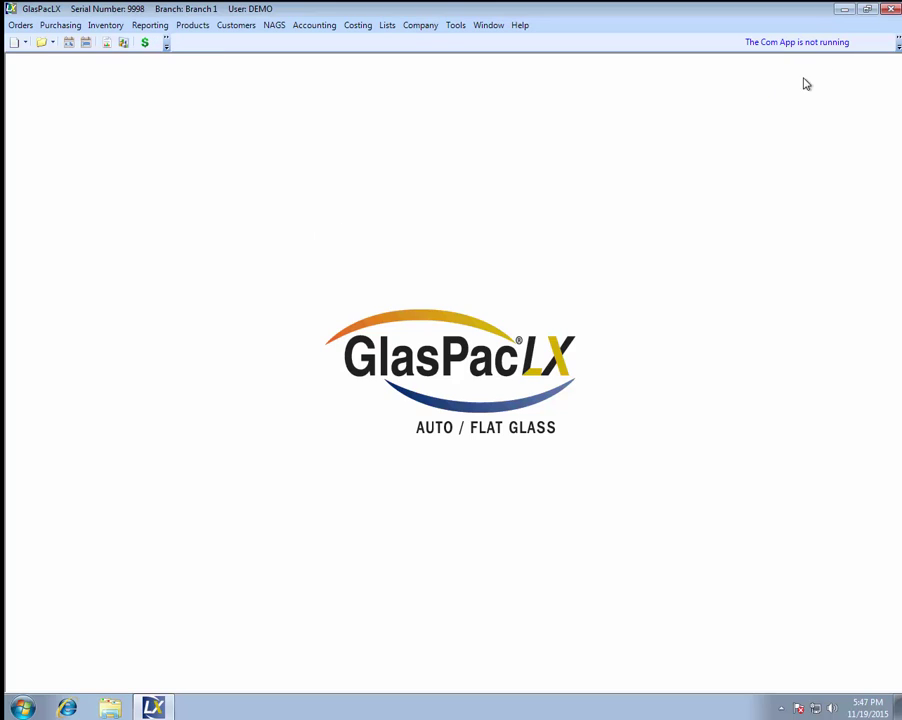
Step: Close and relaunch GlasPacLX, log in, and open Company > LX Mobile Accounts
click(886, 9)
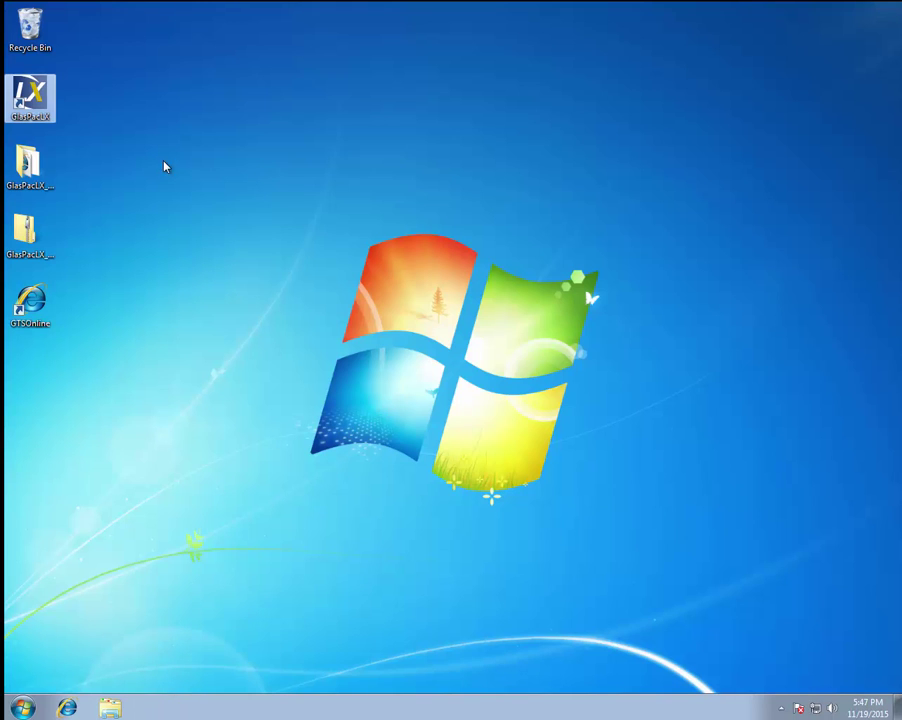
key(Return)
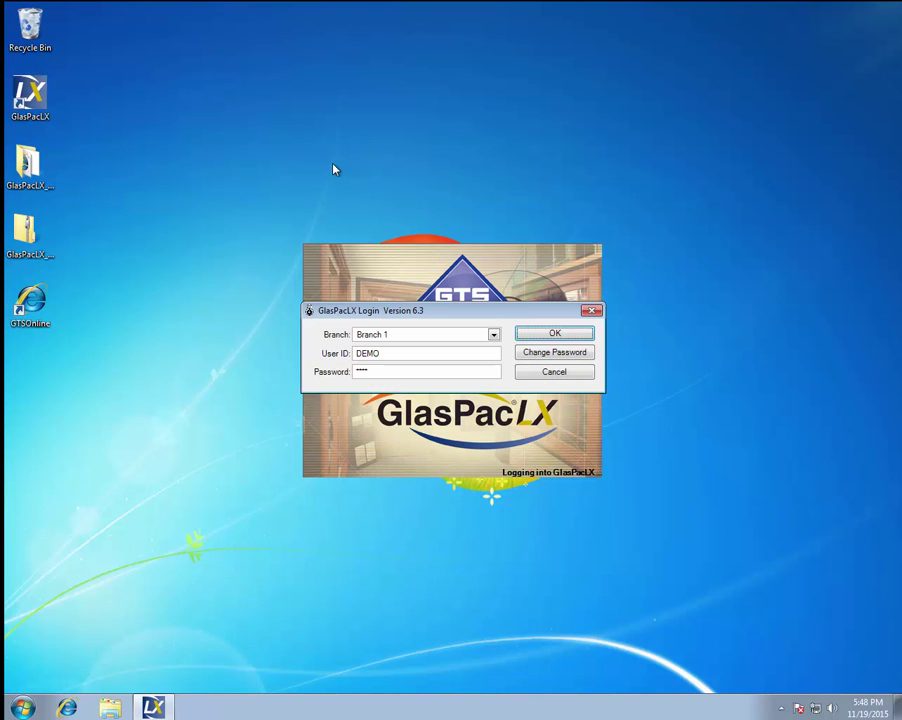
click(534, 330)
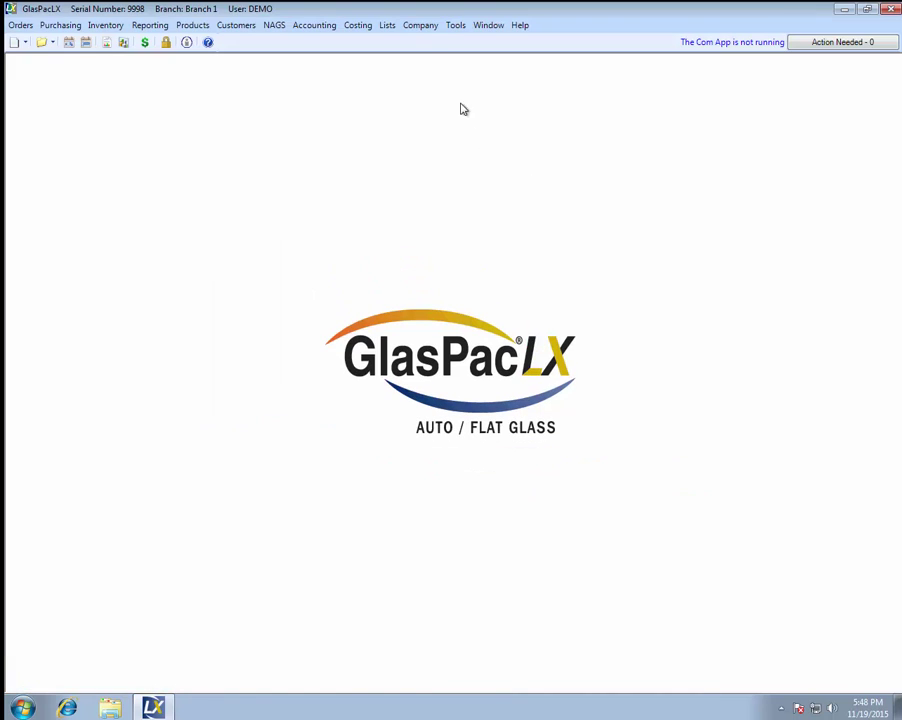
click(418, 27)
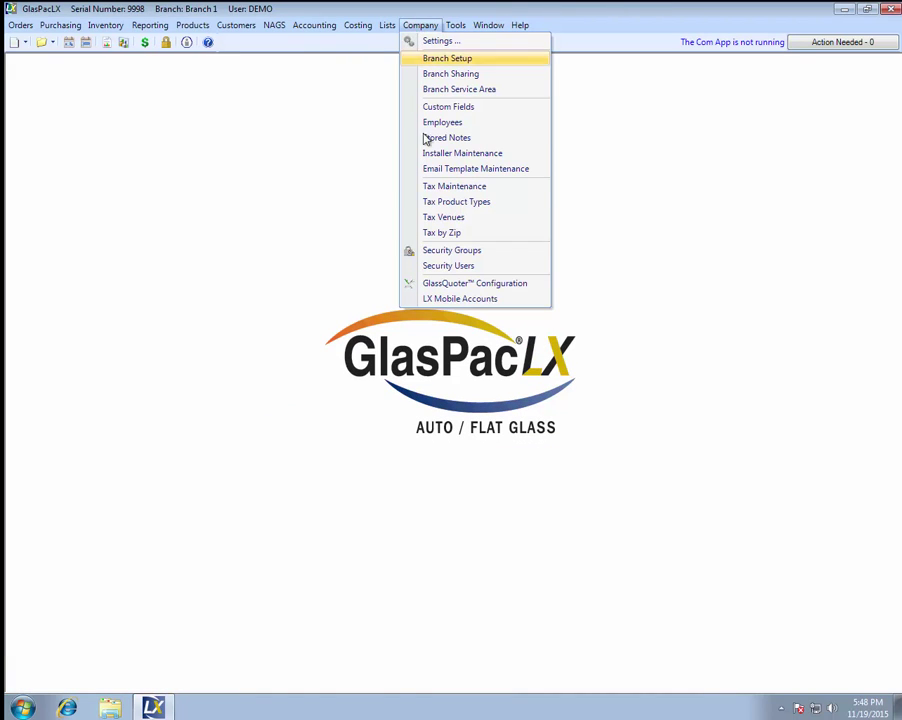
click(443, 300)
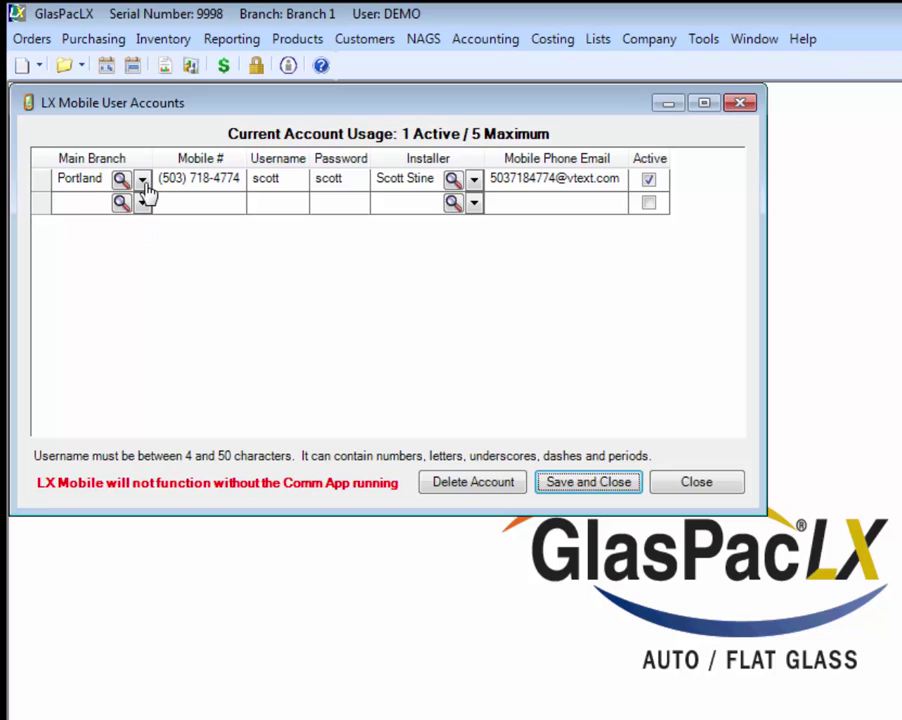
Step: Check the Portland account's mobile number, username, password, installer and phone email, then save and close
click(240, 187)
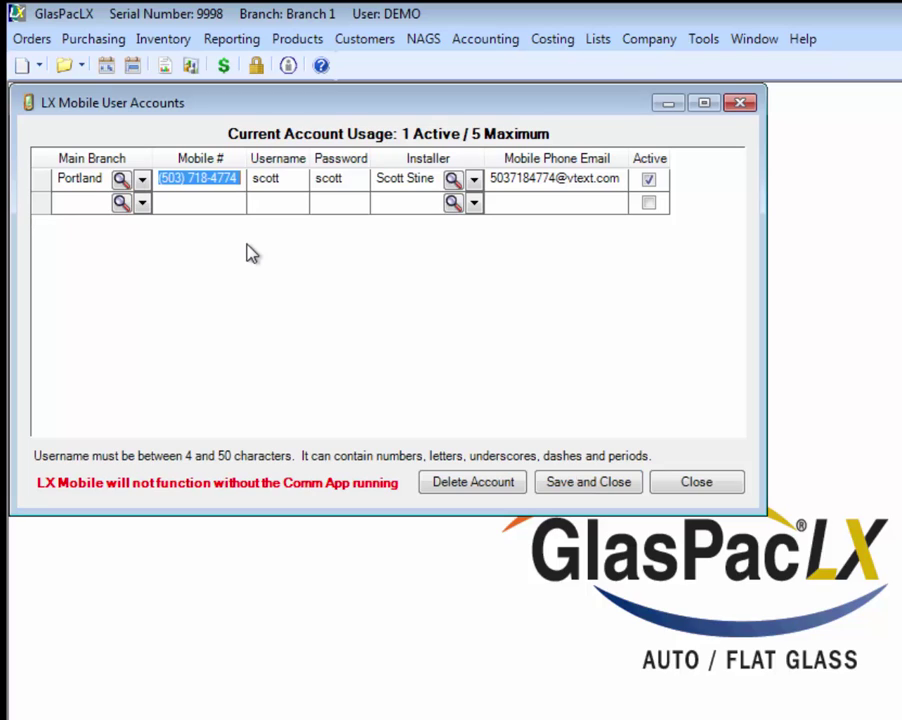
click(290, 180)
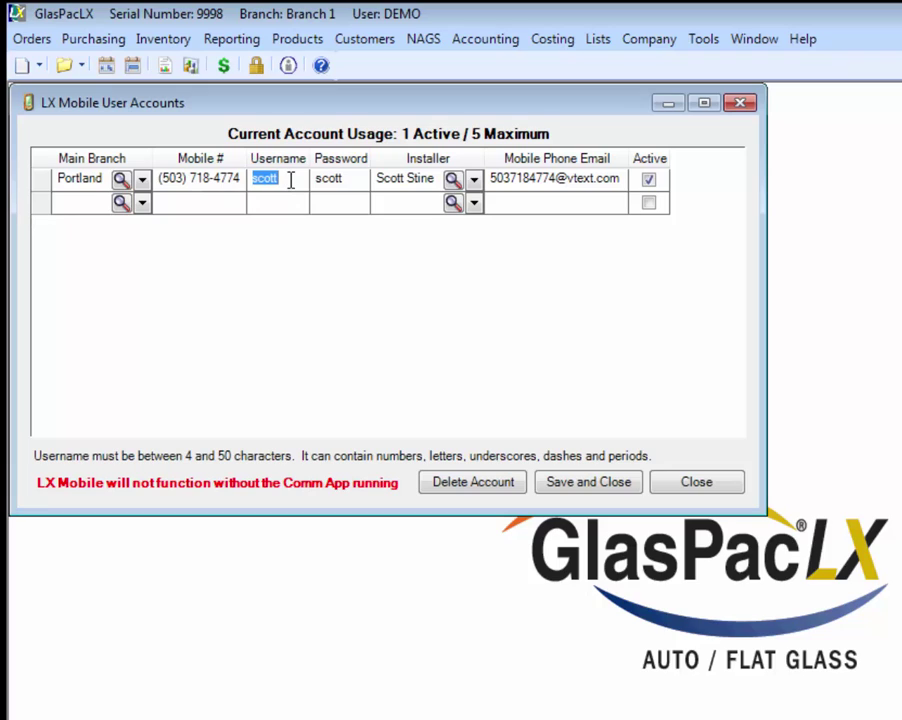
click(361, 180)
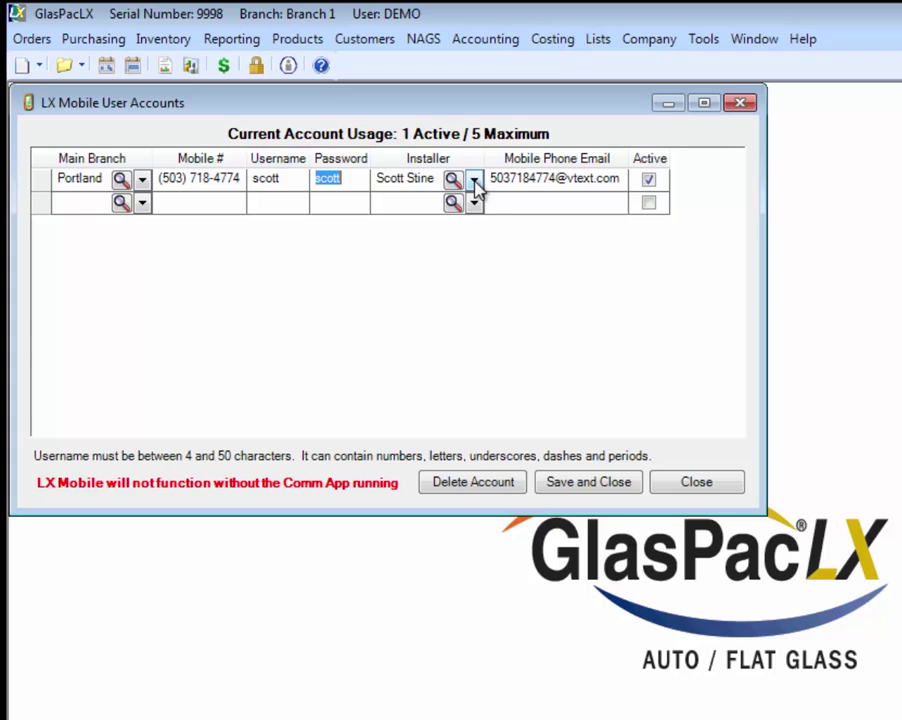
click(476, 180)
key(Tab)
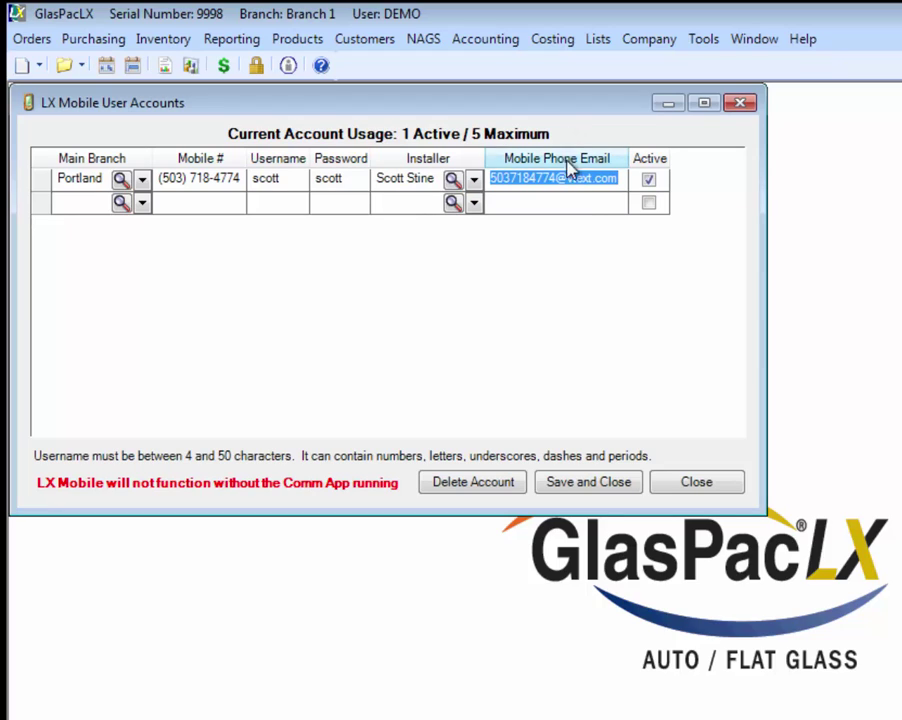
click(620, 179)
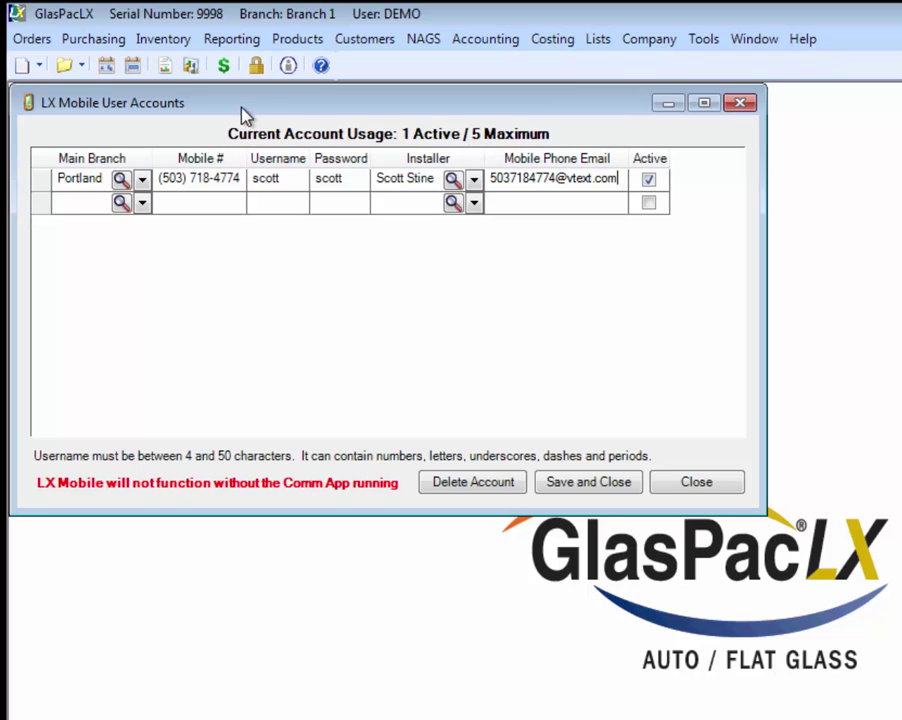
click(589, 488)
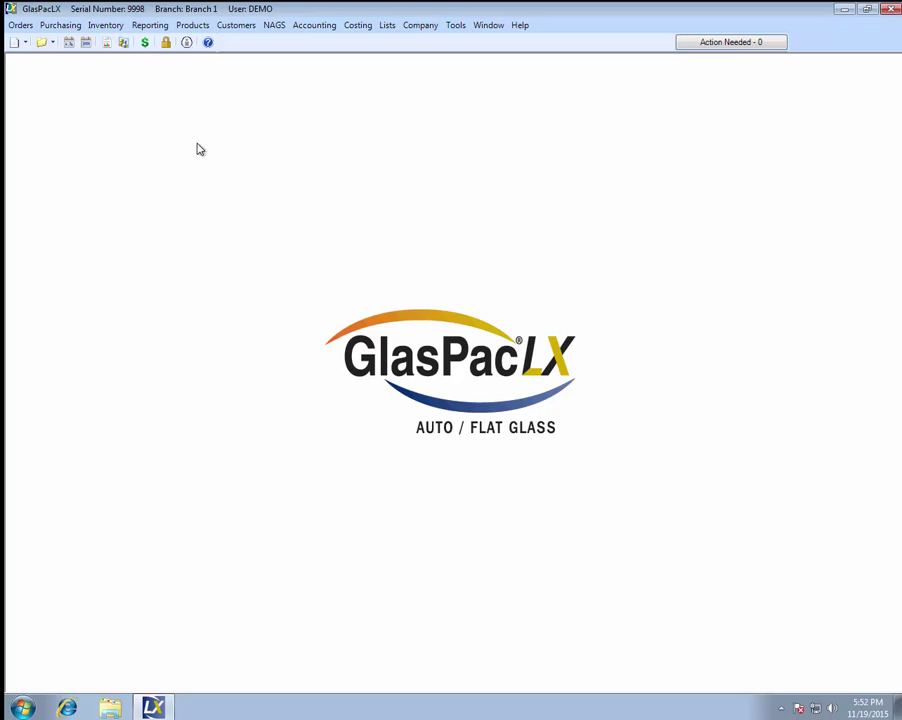
click(41, 43)
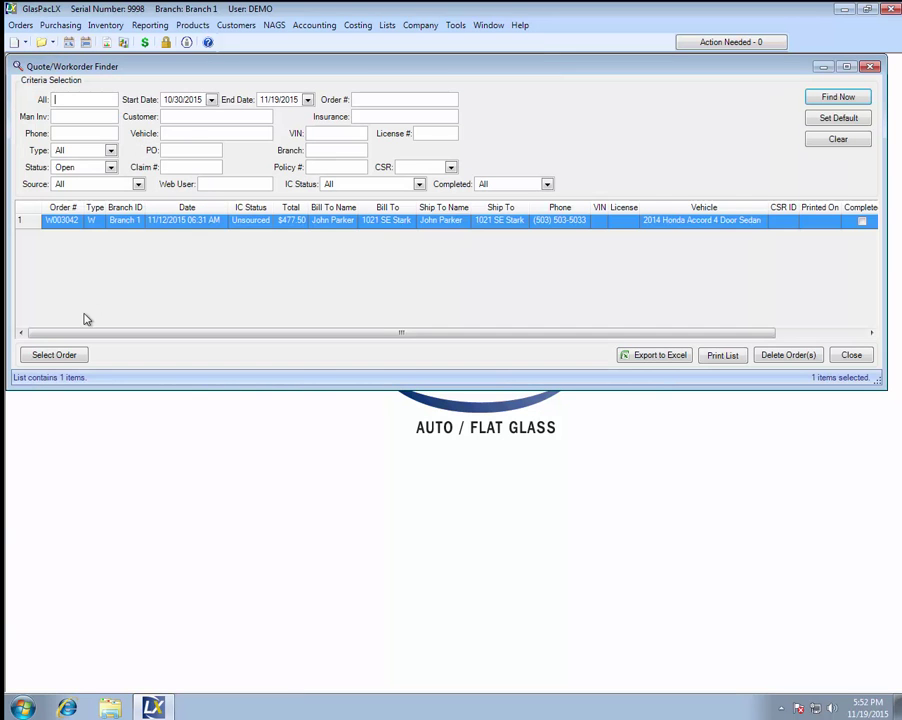
click(70, 356)
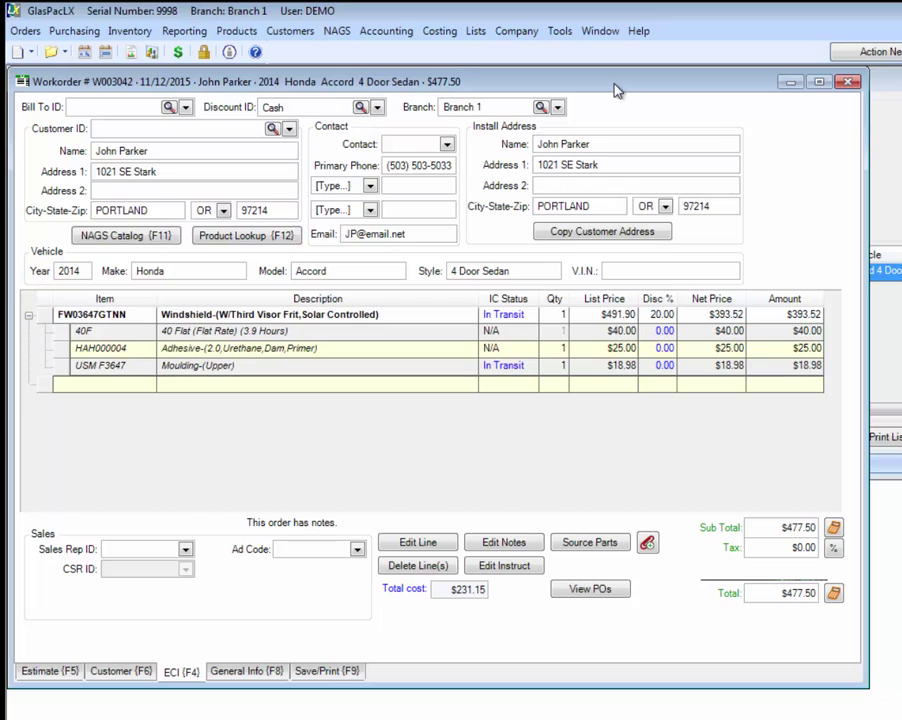
click(155, 149)
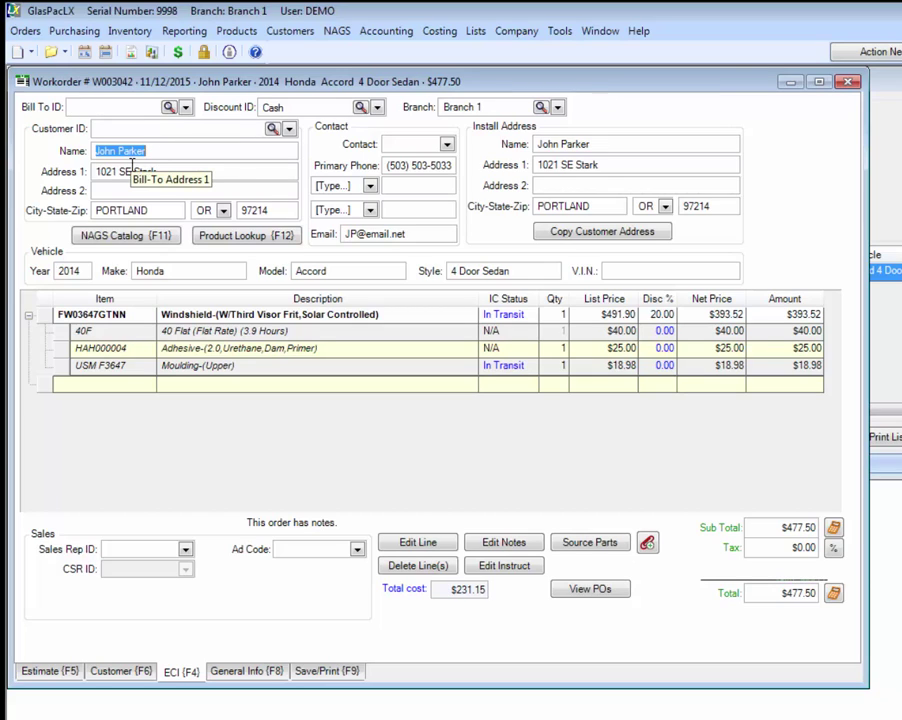
click(622, 167)
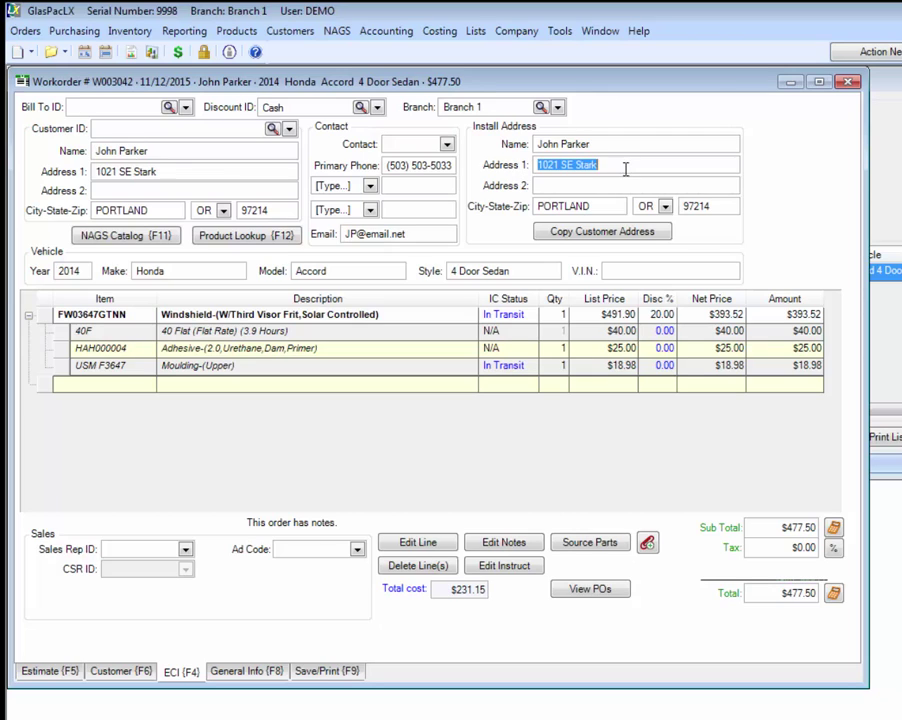
click(717, 207)
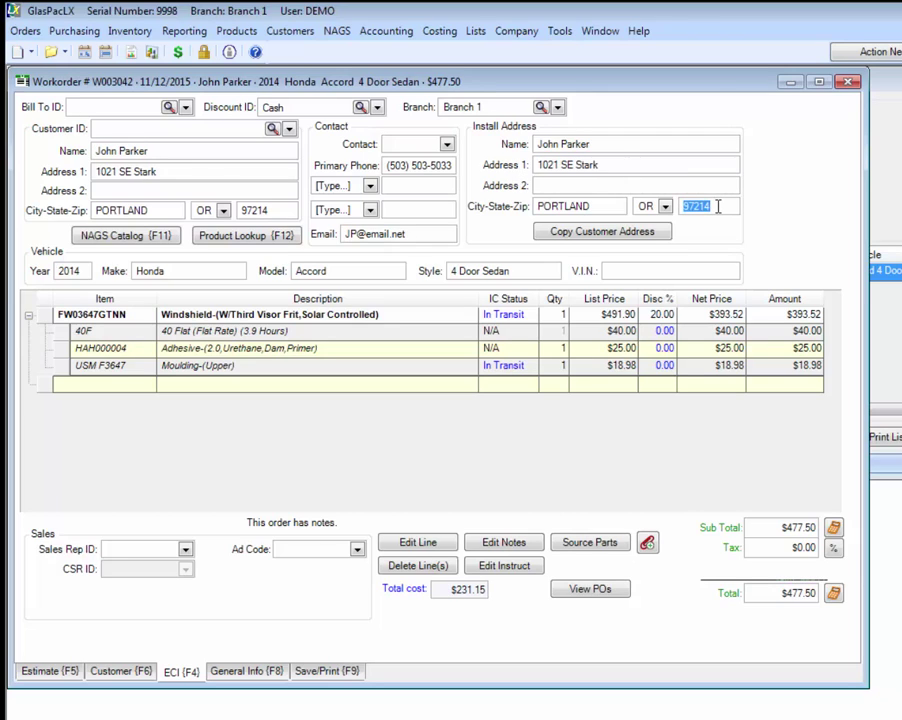
click(86, 271)
click(184, 271)
click(350, 270)
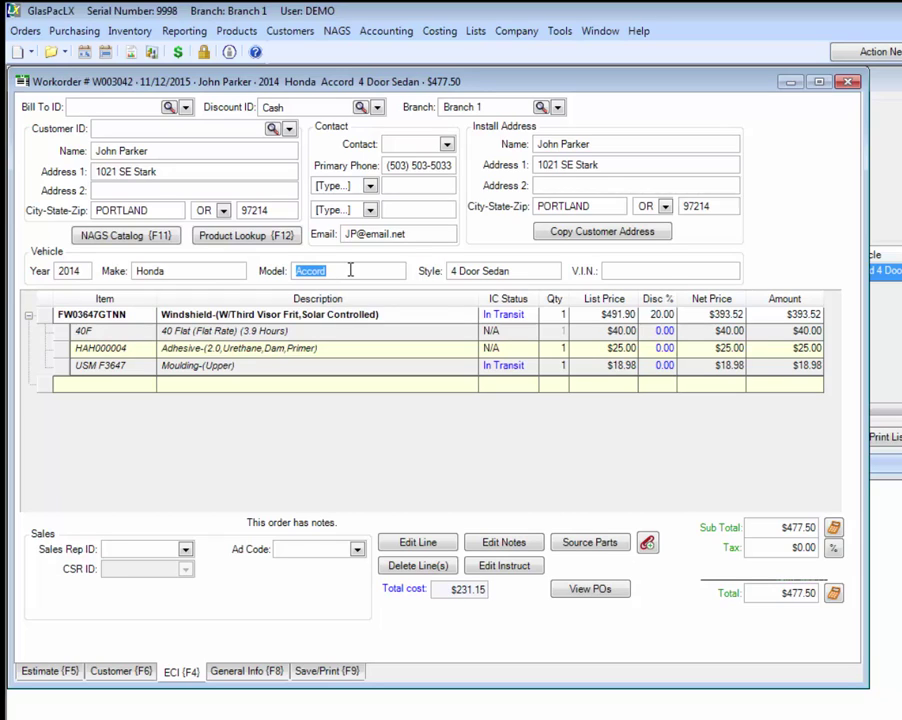
click(132, 316)
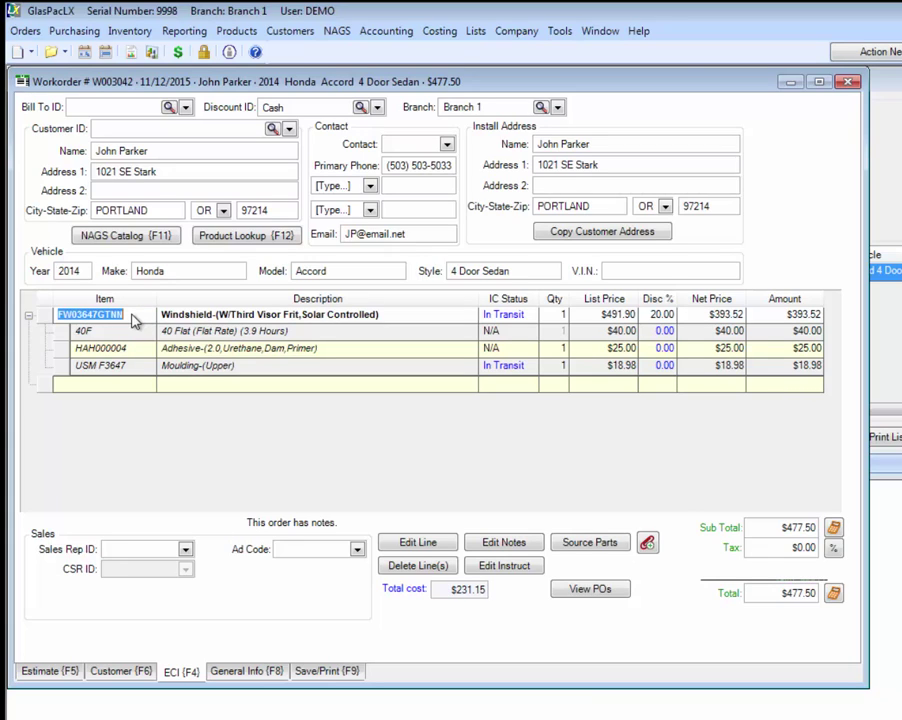
click(528, 316)
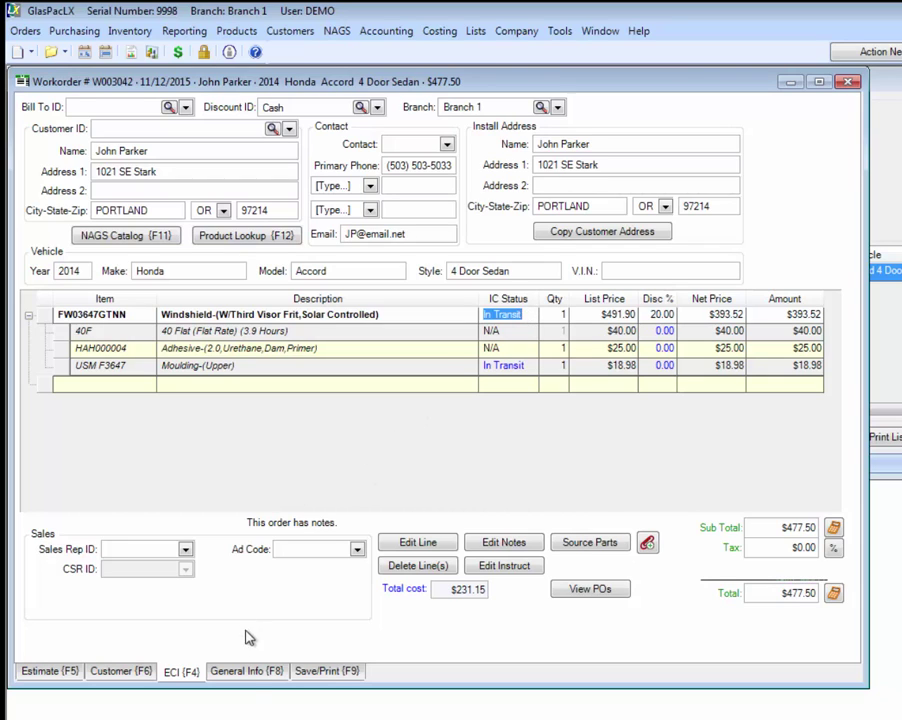
Step: Review W003042's 11/19/2015 install date, installer and instructions, then open the Save/Print page
click(249, 675)
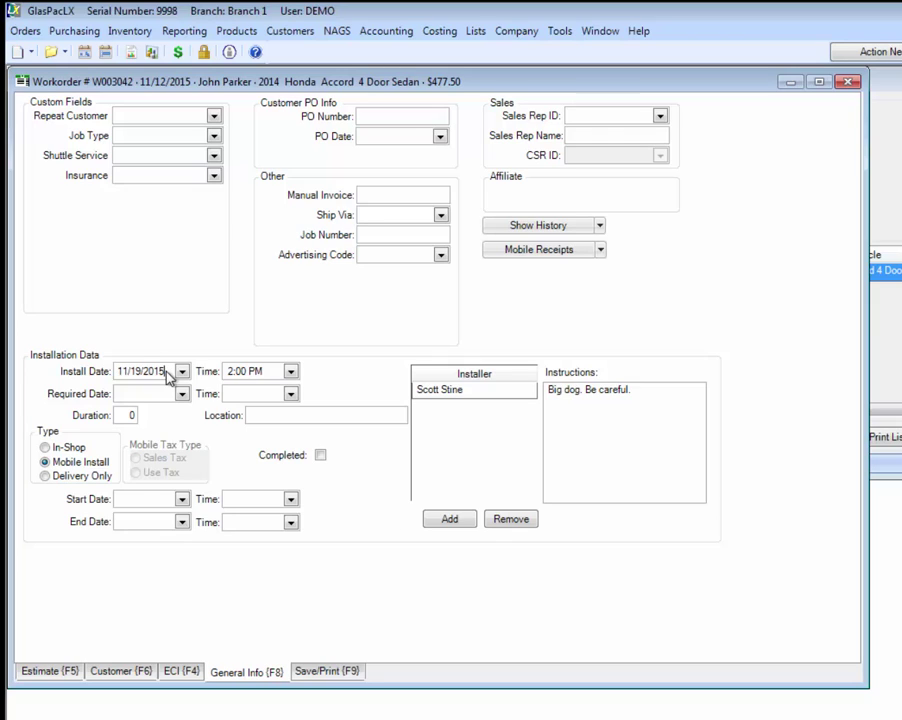
click(167, 371)
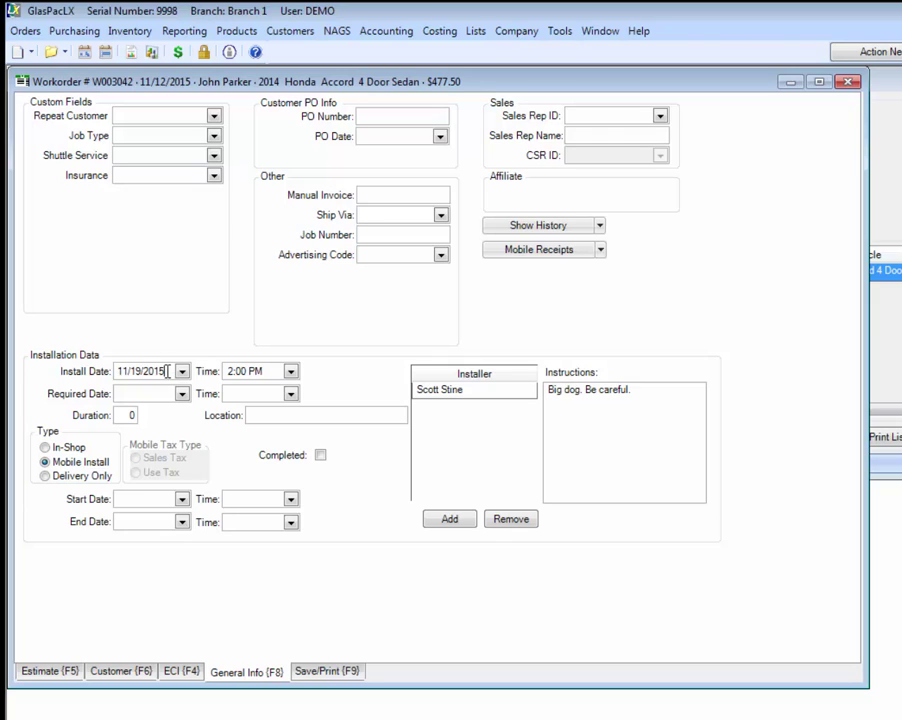
click(474, 396)
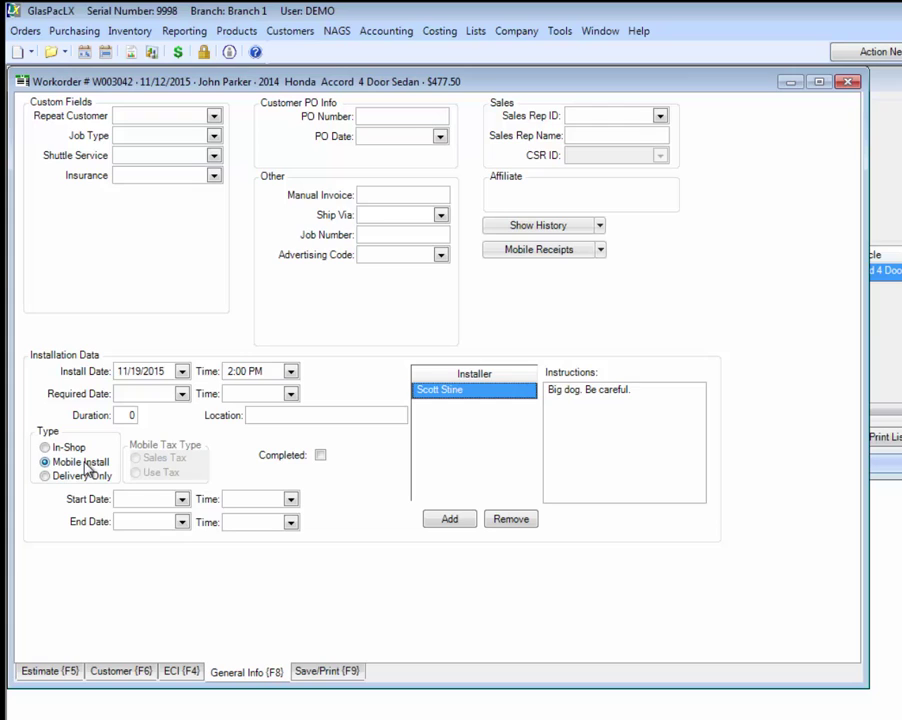
click(644, 392)
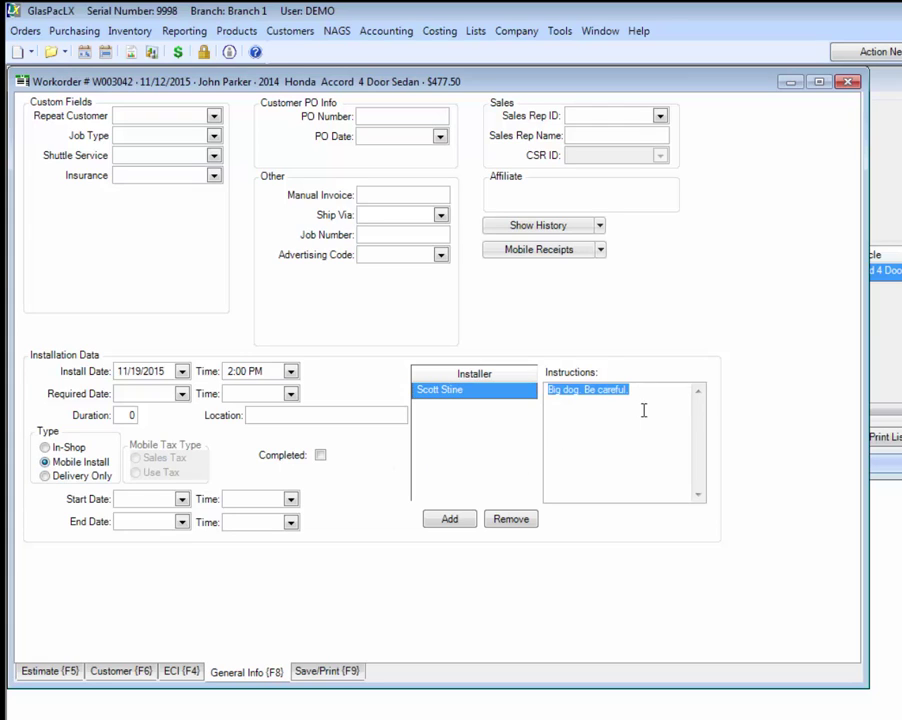
click(314, 674)
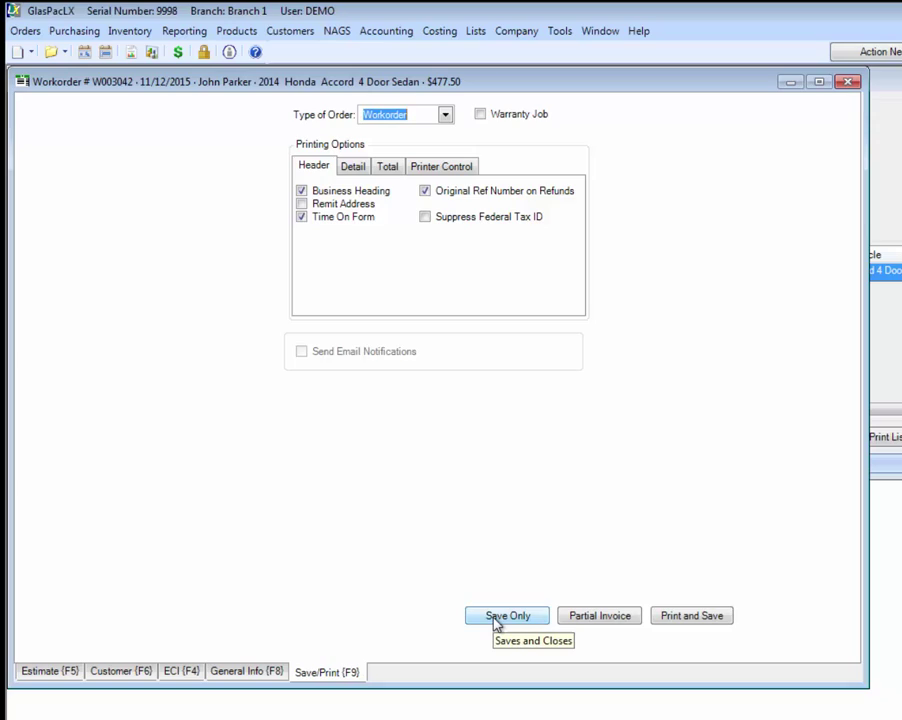
Step: Save and close the workorder, read the W003042 alerts in Messaging, and return home
click(497, 618)
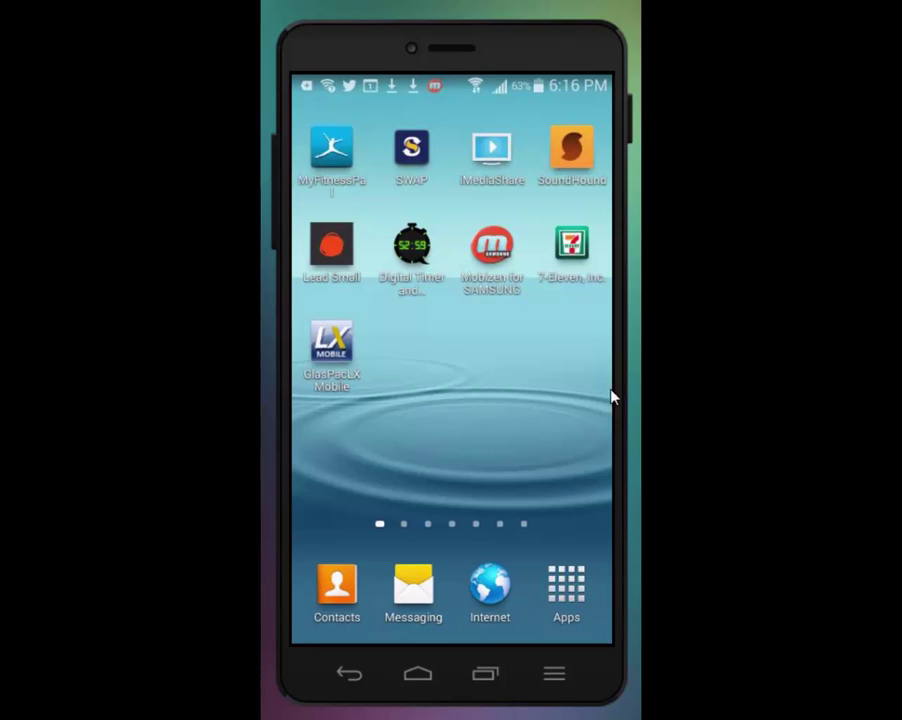
click(413, 590)
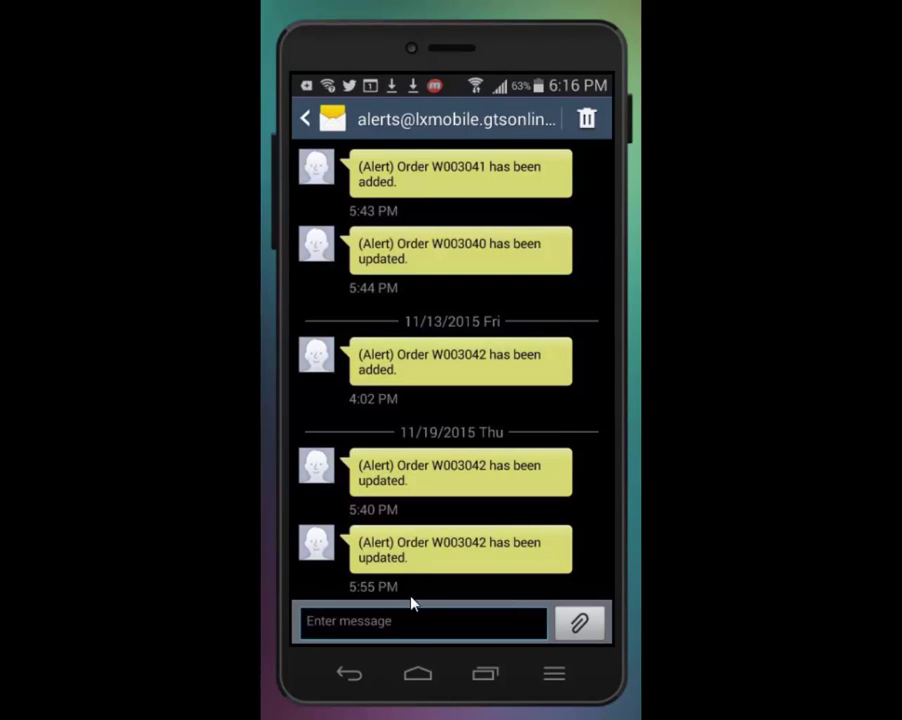
click(418, 676)
Step: Launch GlasPacLX Mobile and log in with the account password to load the job list
click(332, 346)
click(453, 186)
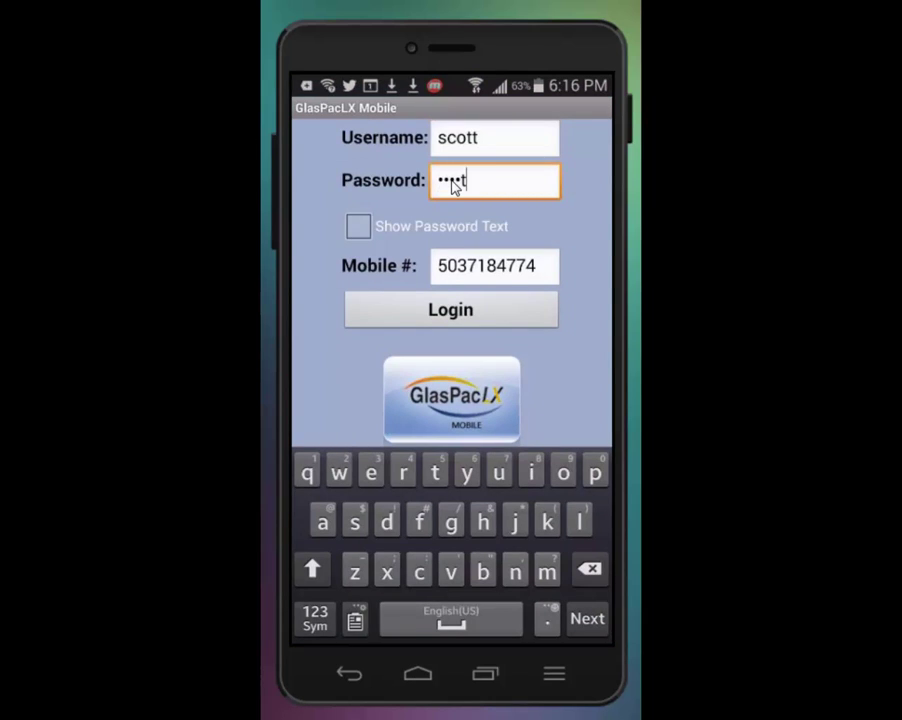
click(437, 318)
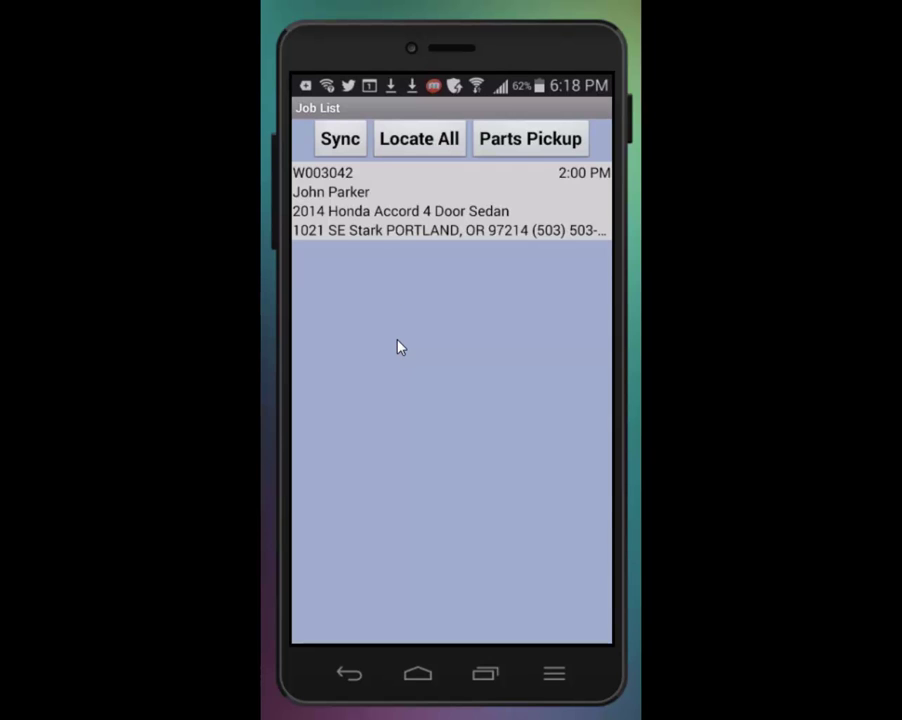
Step: Pick up windshield FW03647GTNN and moulding USM F3647 under shipper number 123
click(515, 150)
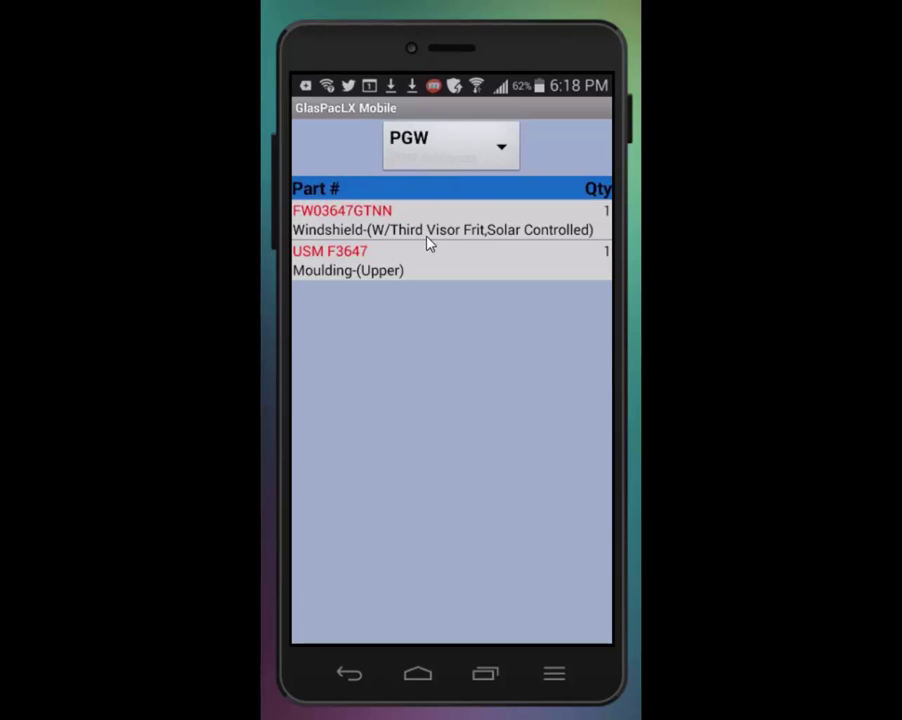
click(372, 228)
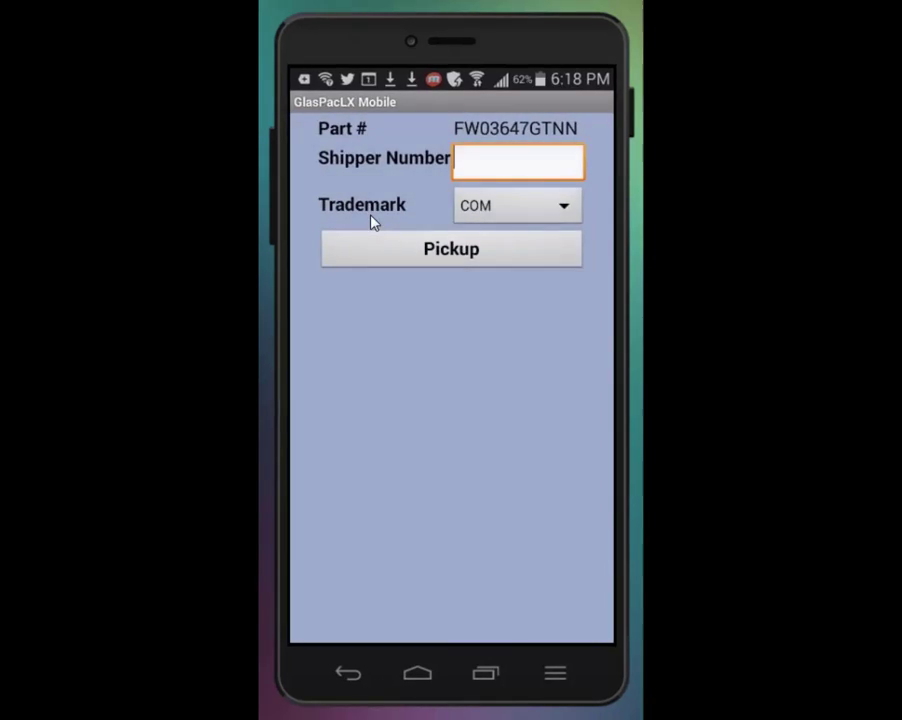
click(477, 171)
text(123)
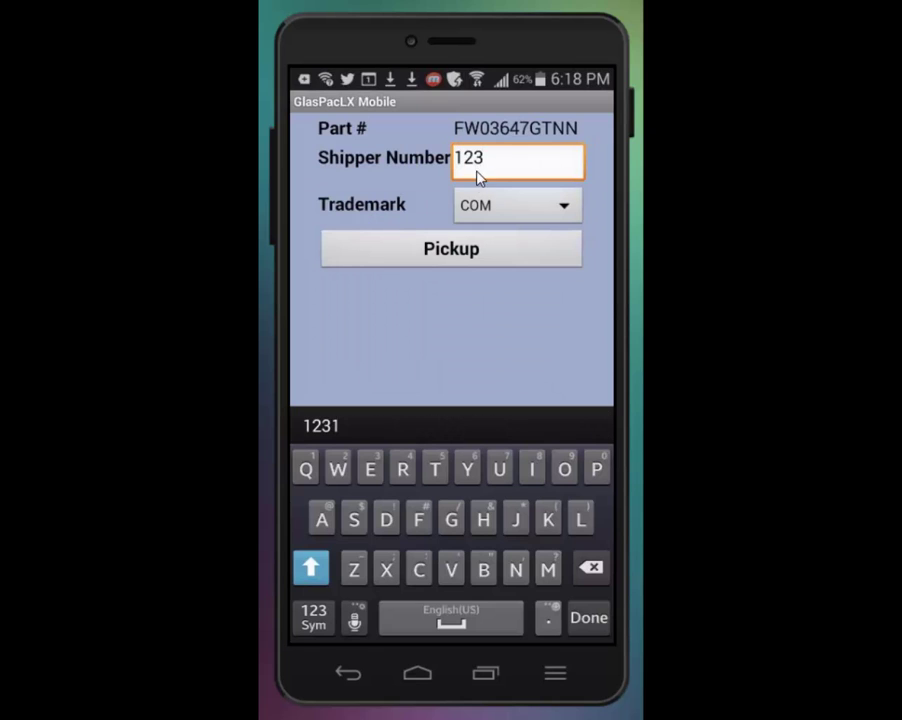
click(455, 257)
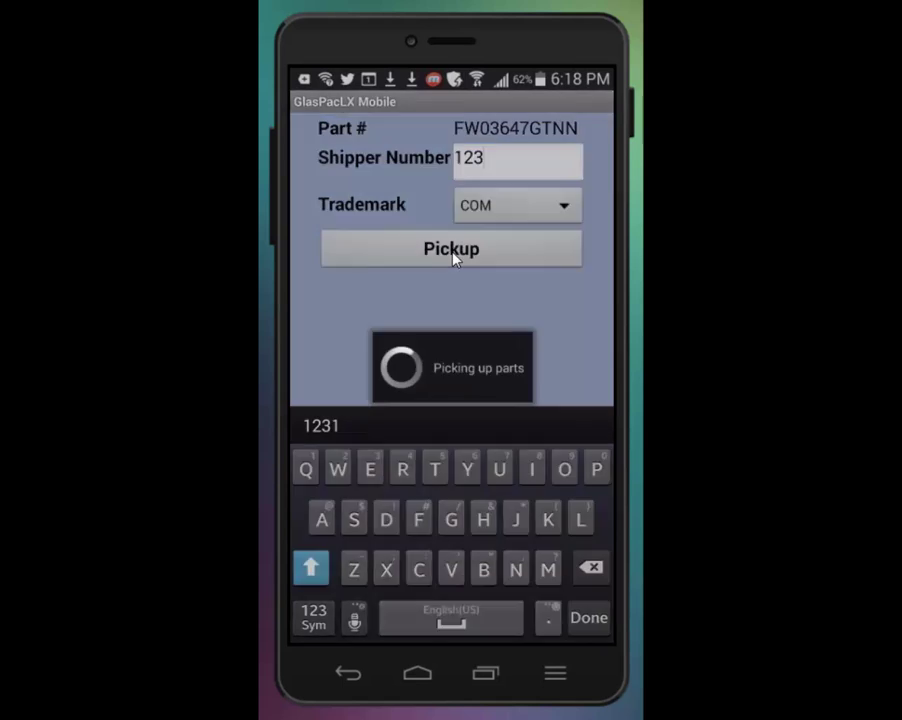
click(352, 211)
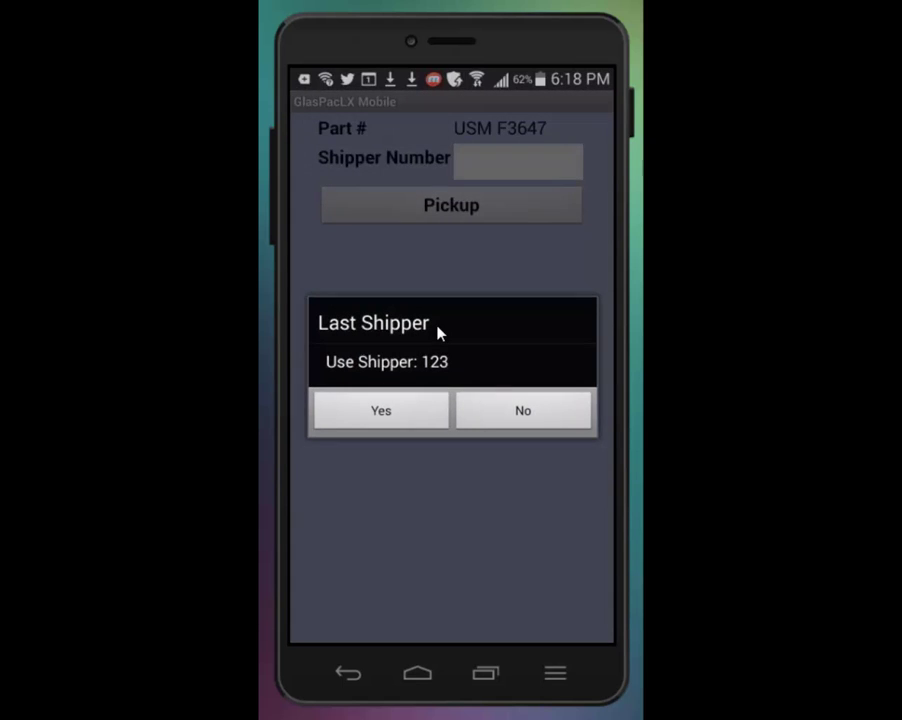
click(381, 412)
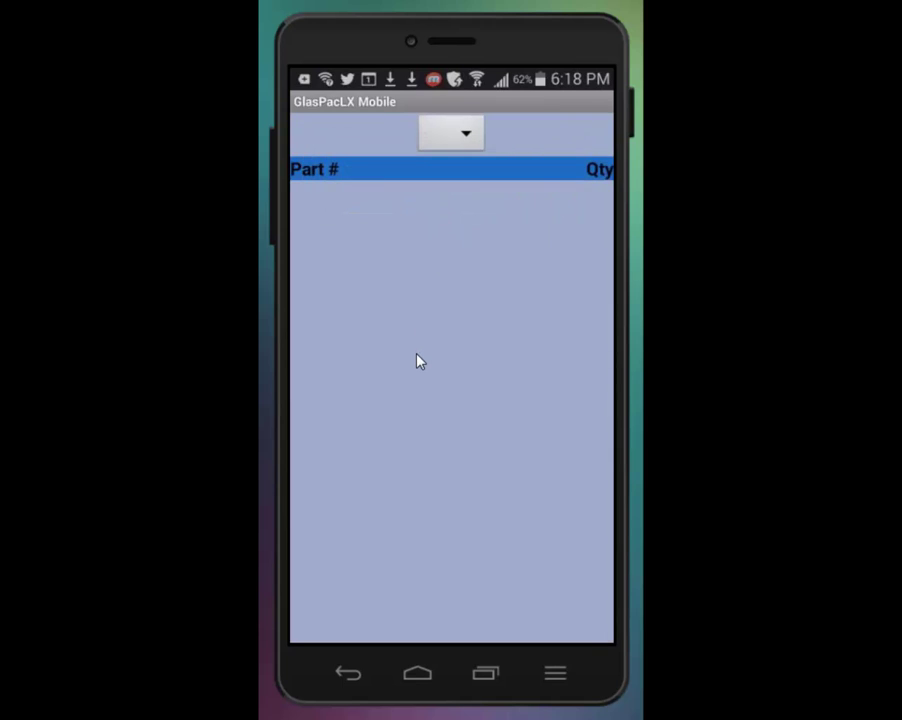
Step: Open work order W003042's Car tab from the job list
click(345, 677)
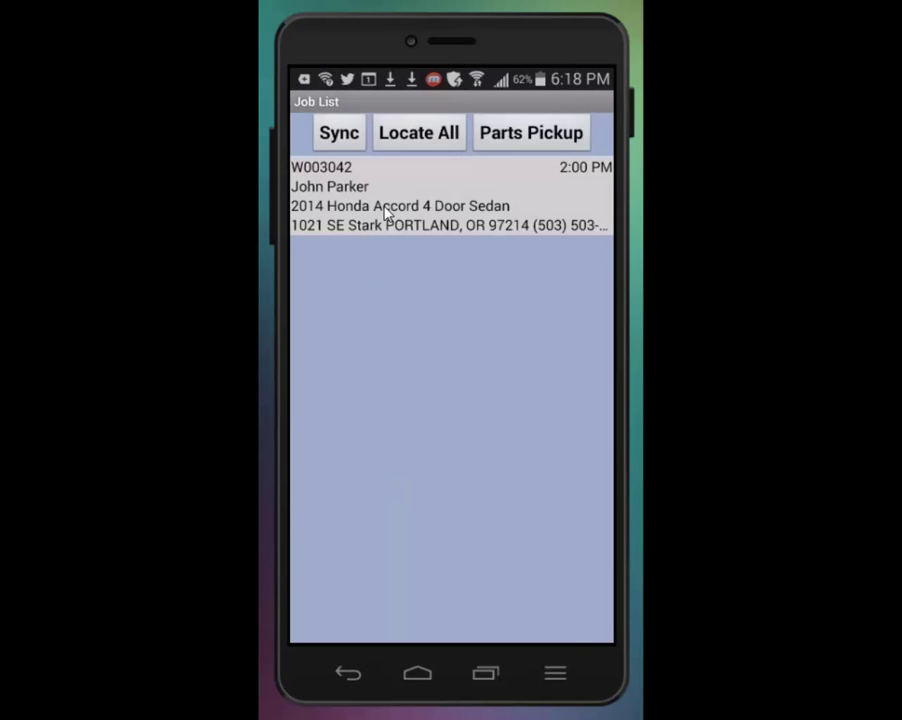
click(388, 214)
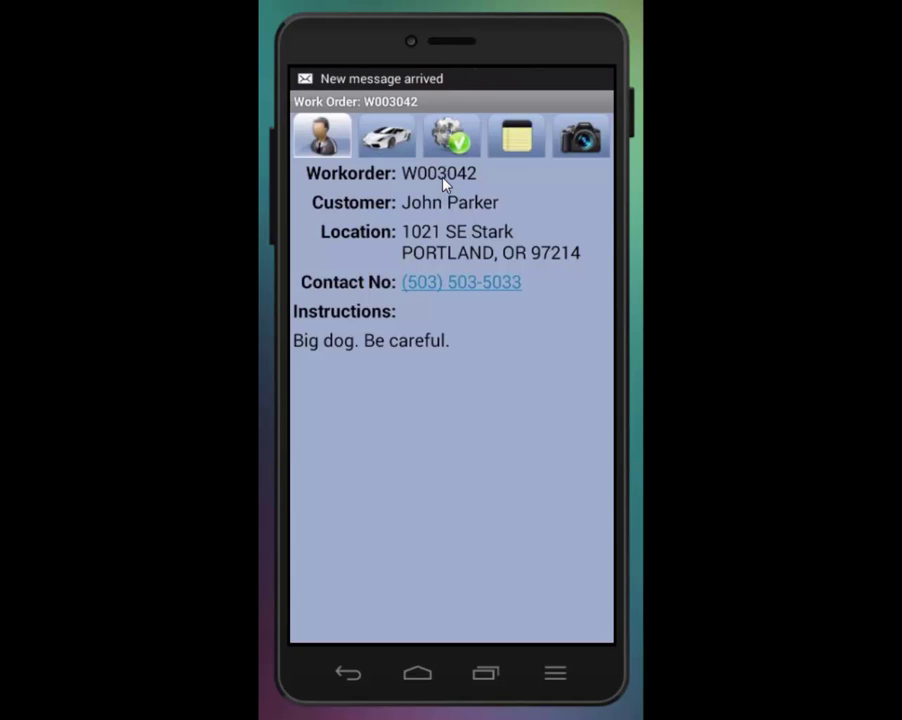
click(385, 148)
click(433, 237)
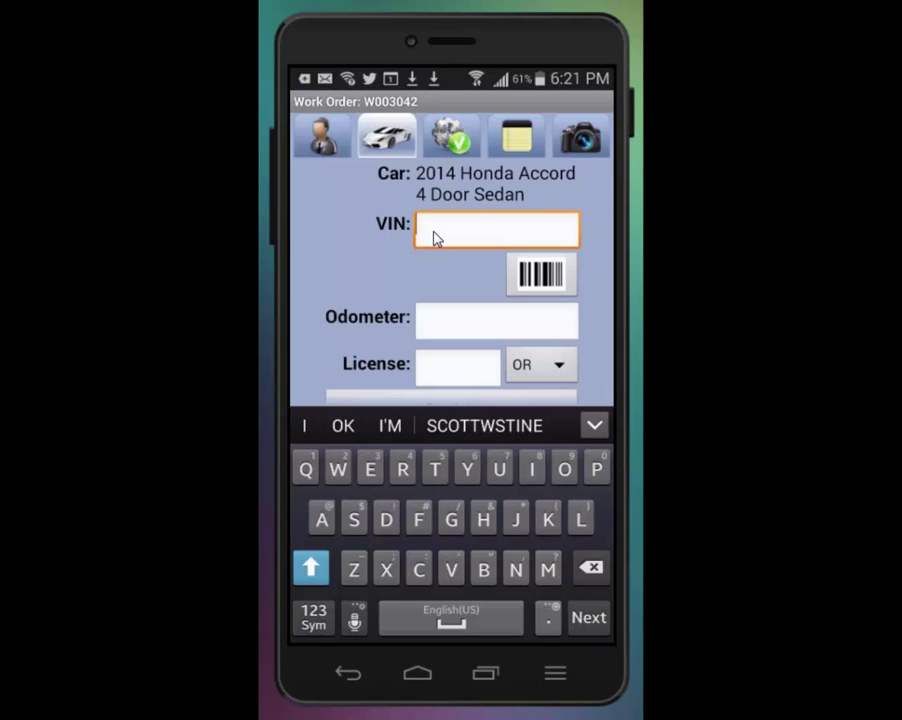
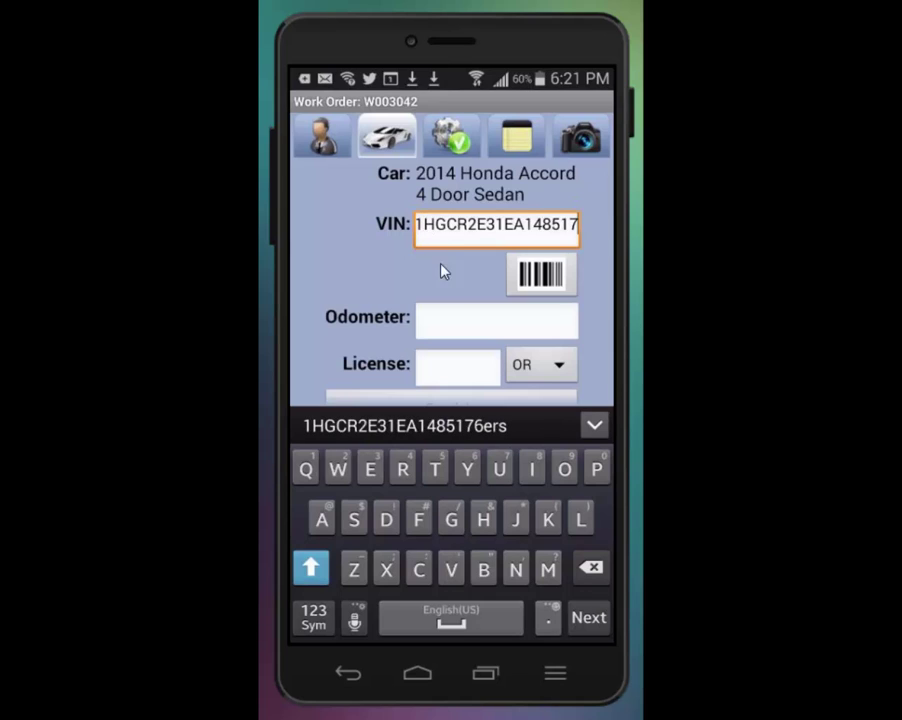
click(435, 326)
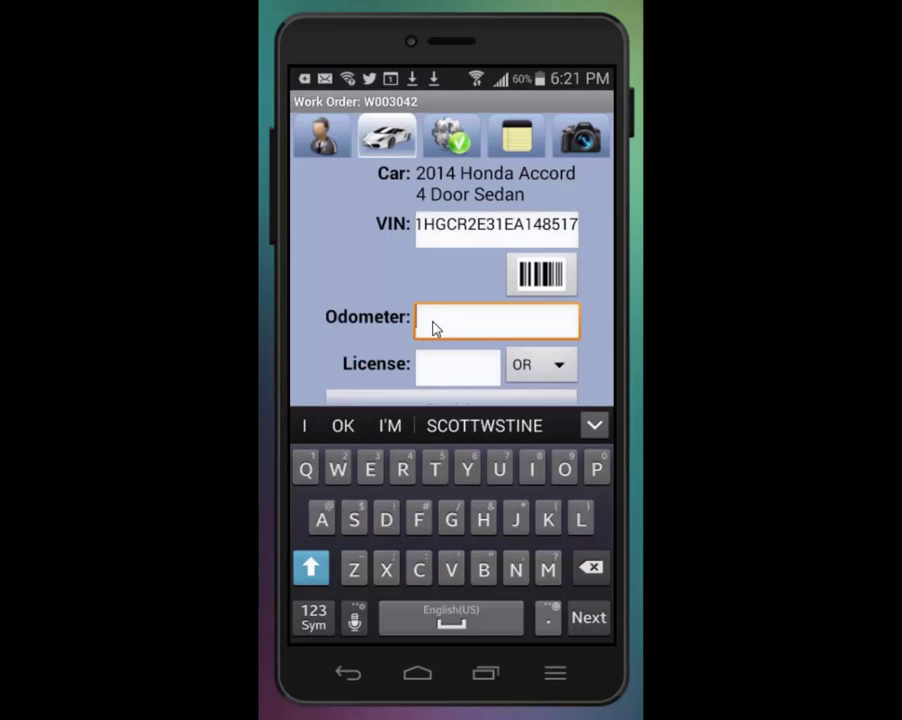
text(5000)
click(435, 374)
text(A251)
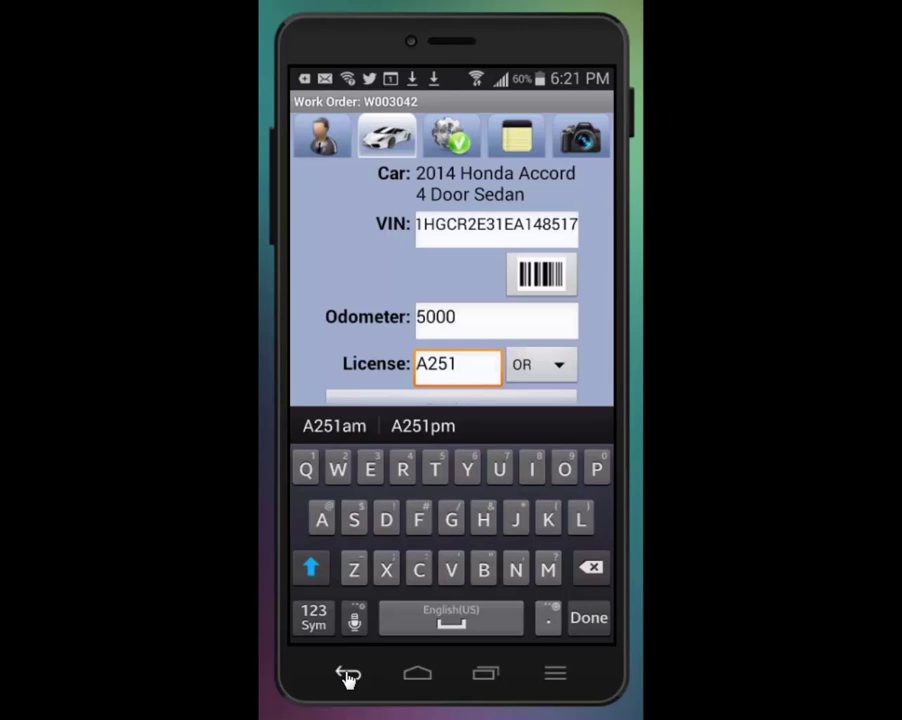
click(347, 678)
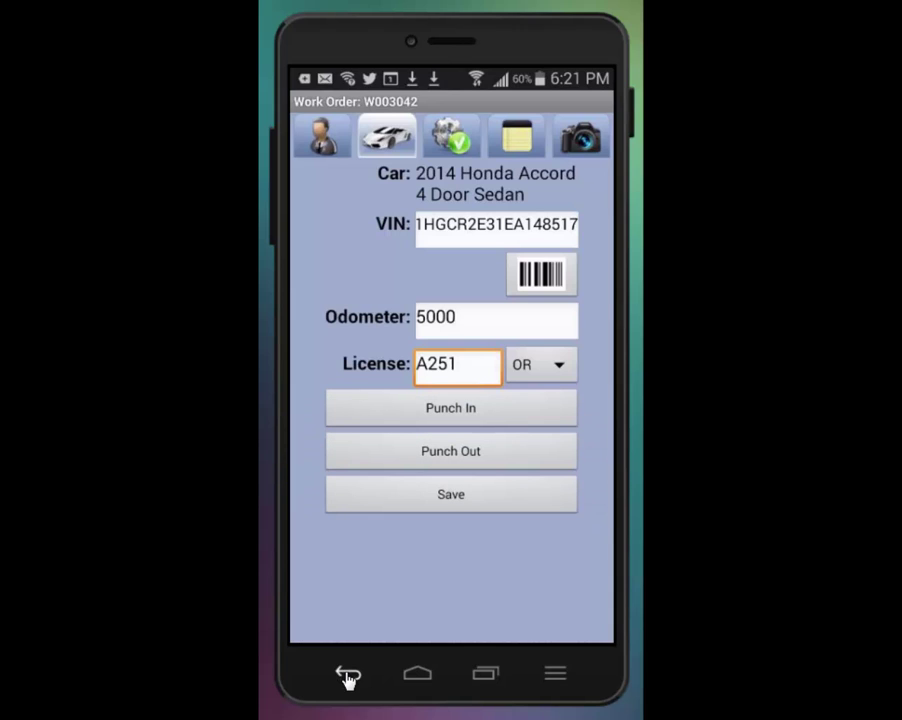
click(420, 412)
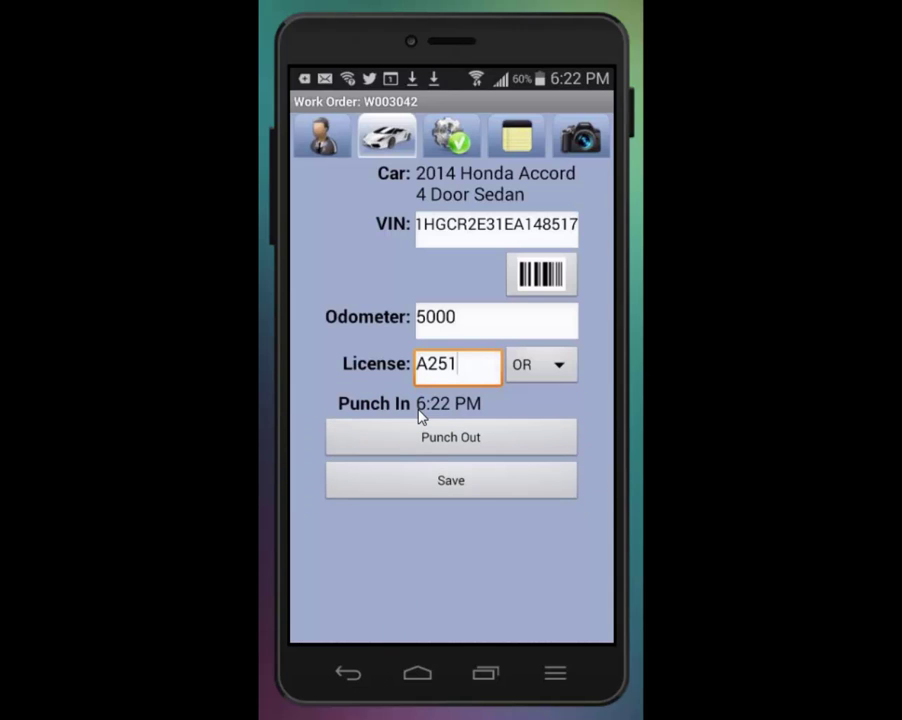
Step: Enter D.O.T. number 904 for the windshield part
click(452, 142)
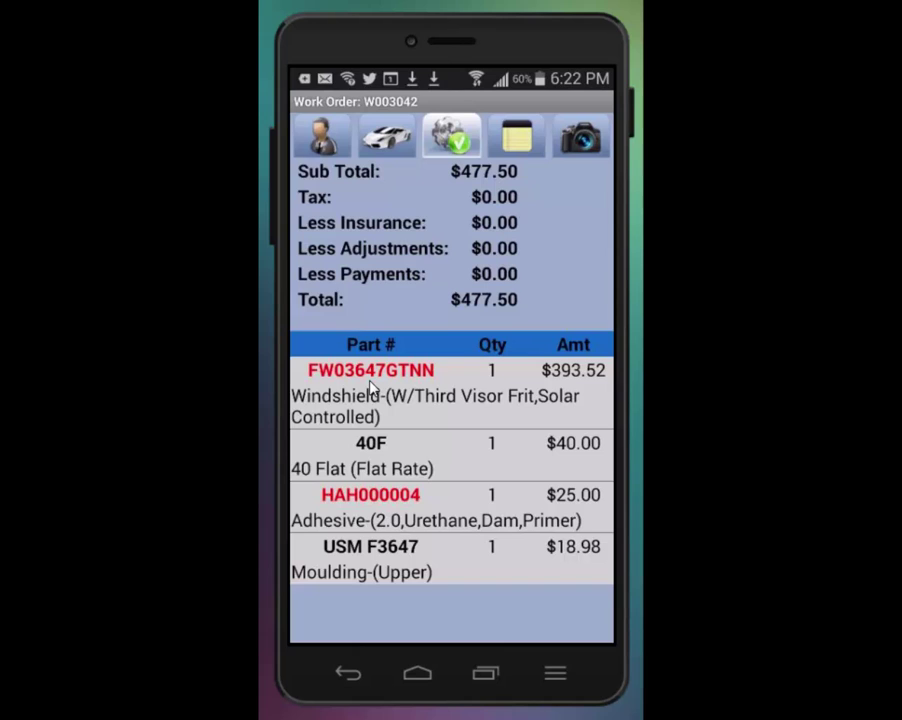
click(372, 388)
click(441, 135)
text(904)
click(424, 178)
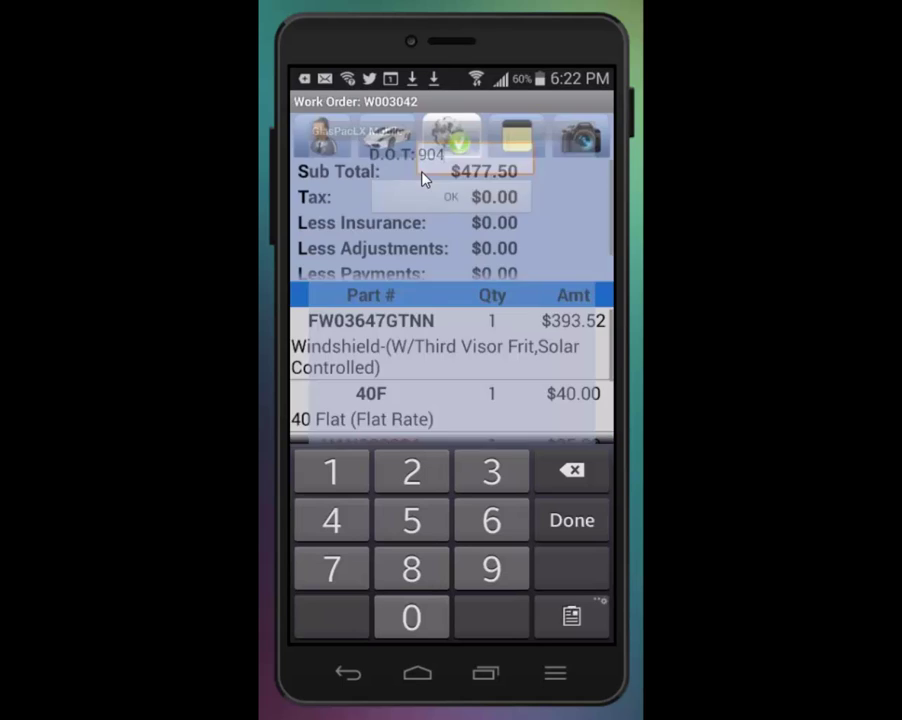
Step: Record lot, pinch weld primer and glass primer 300146316 for adhesive HAH000004
click(368, 512)
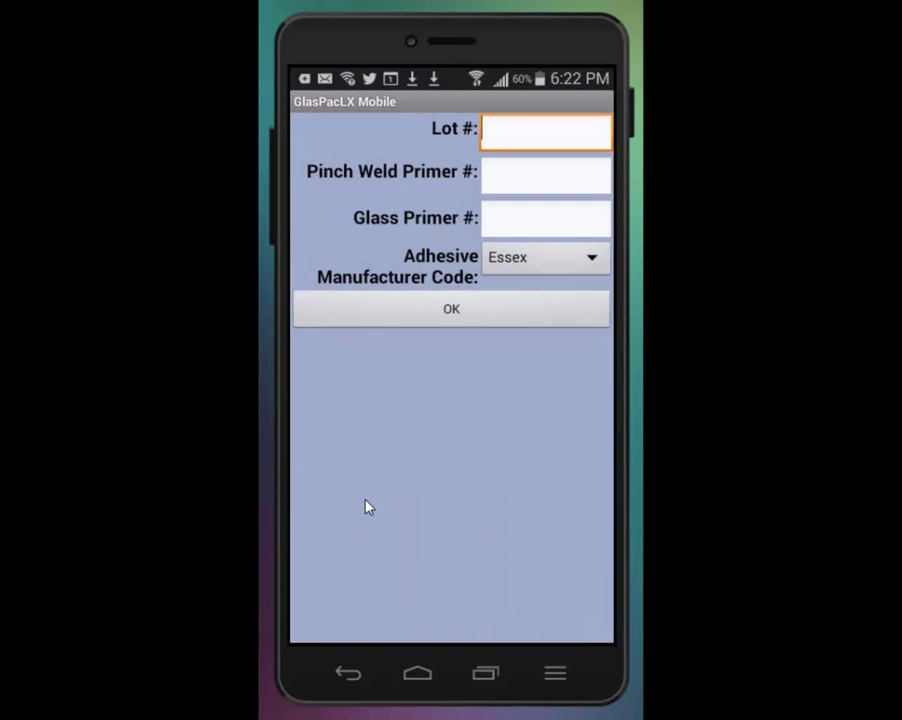
click(521, 137)
text(300146316)
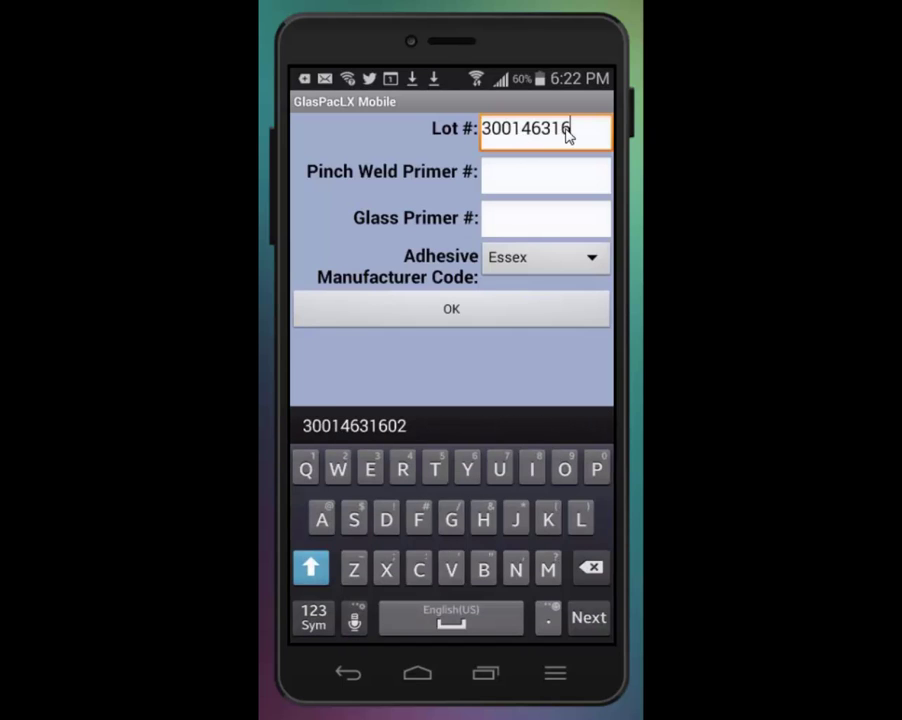
click(495, 188)
text(300146316)
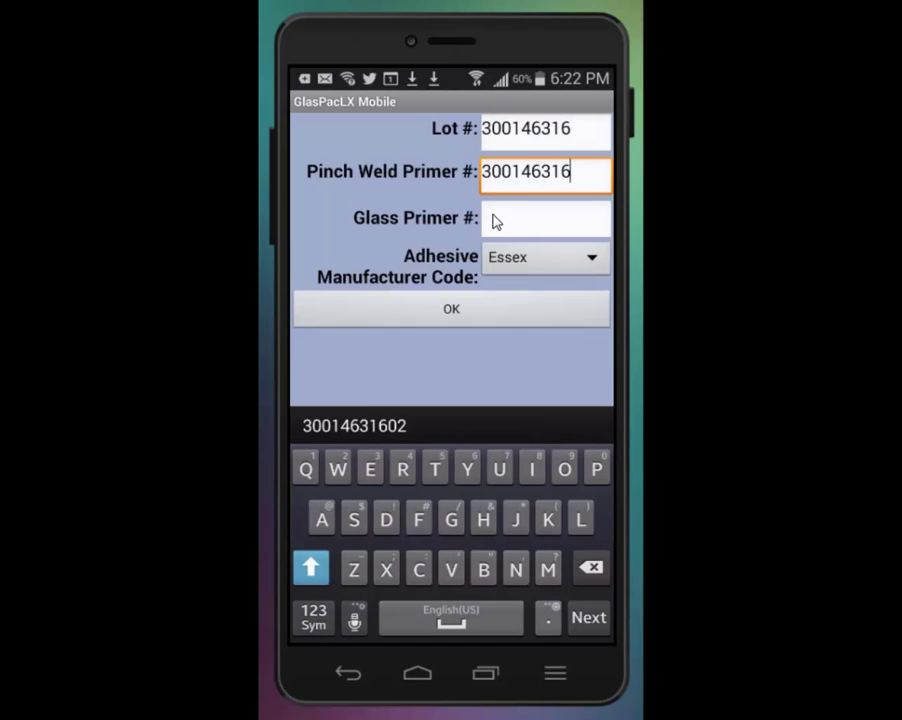
click(493, 221)
text(300146316)
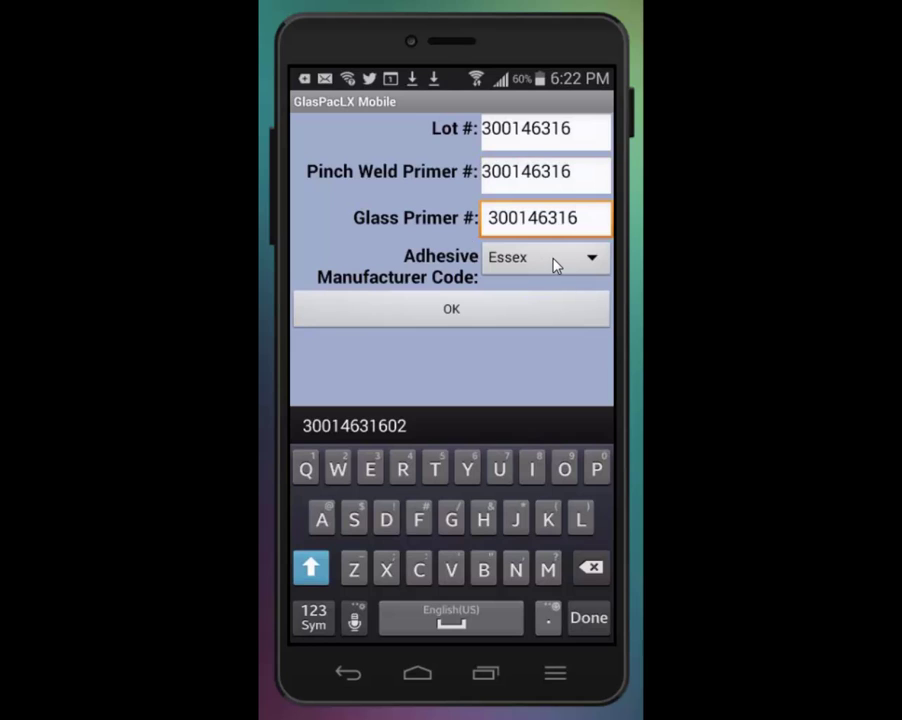
click(456, 313)
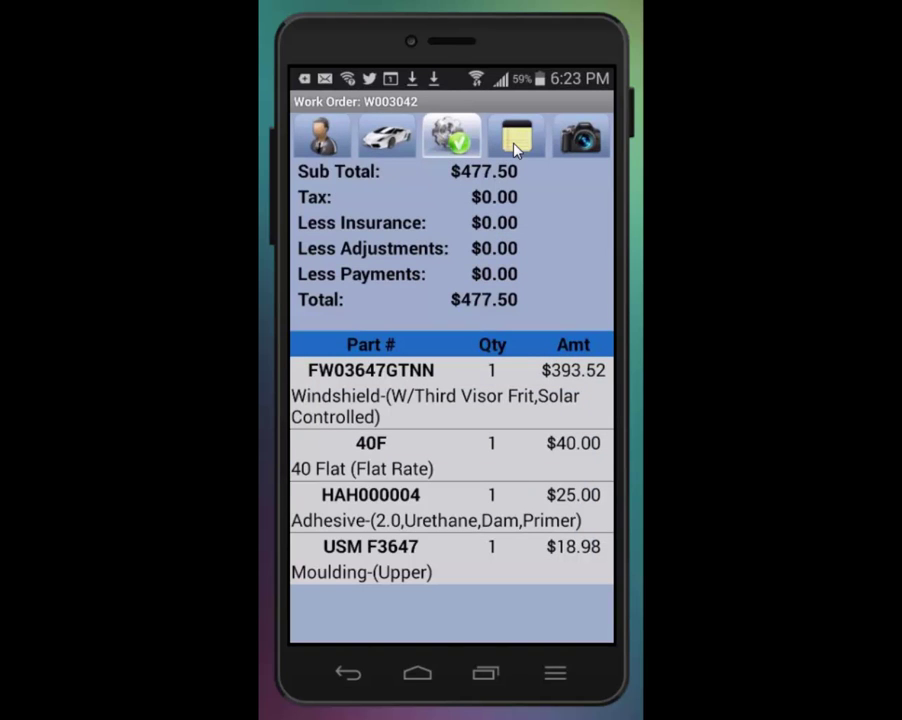
Step: Save the note 'Dog is nice.' on W003042, then return to its vehicle details
click(516, 148)
click(332, 227)
text(Dog is nic)
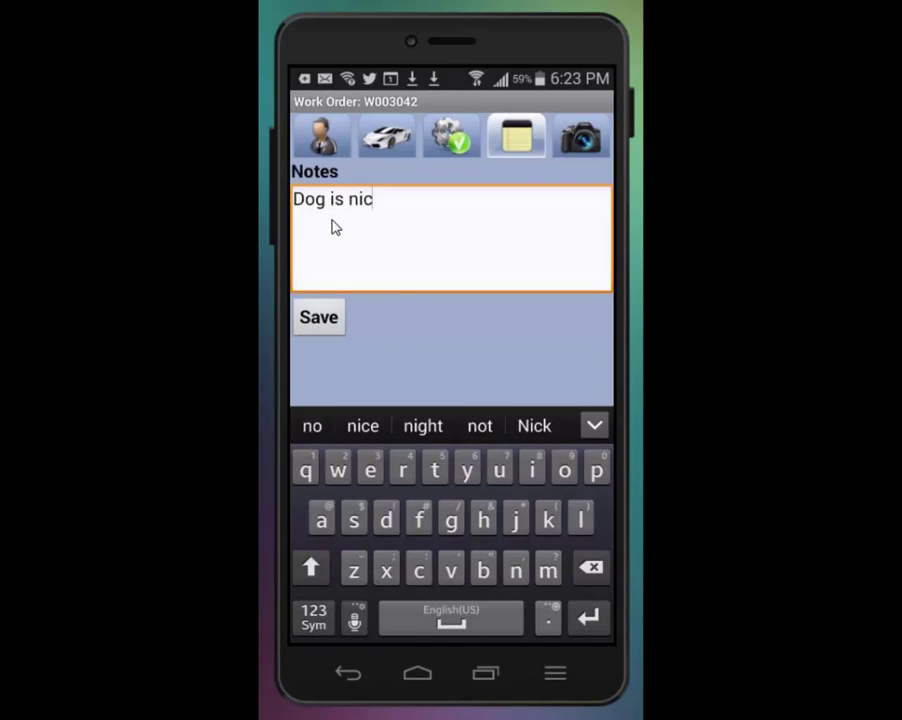
text(e.)
click(318, 318)
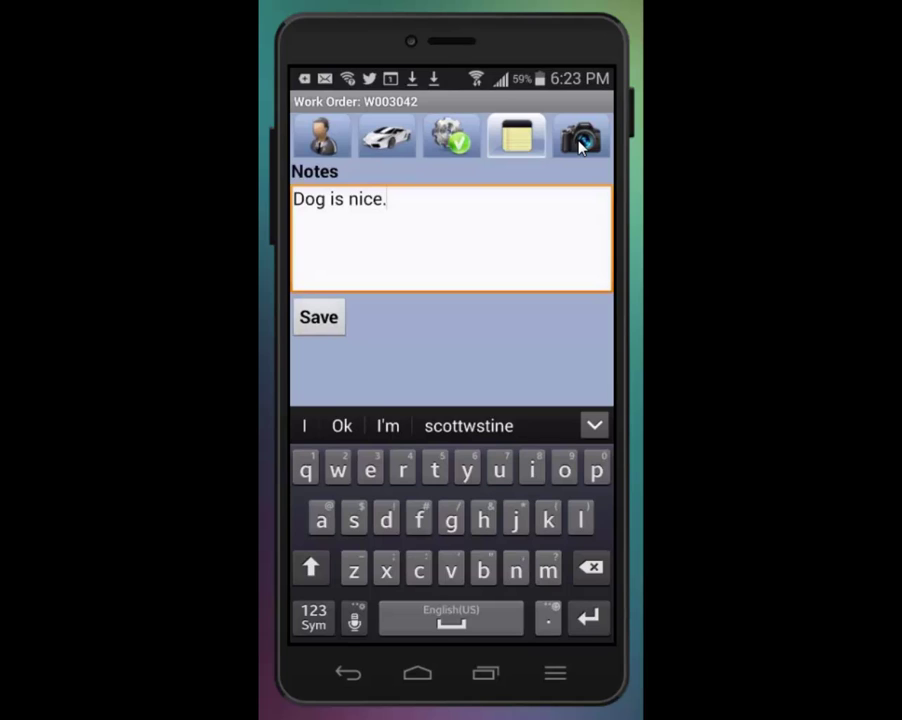
click(579, 144)
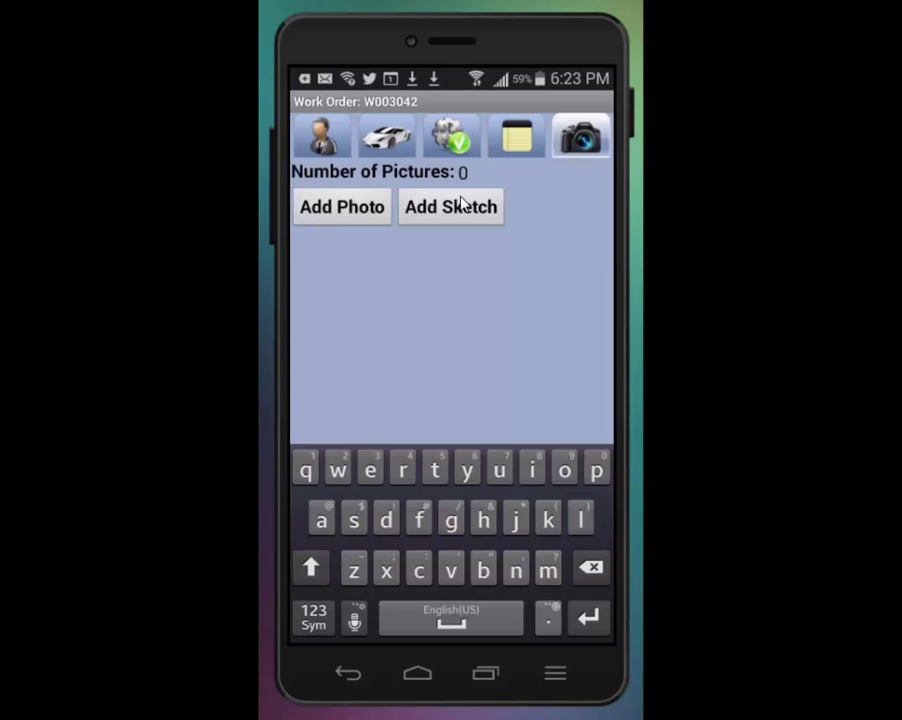
click(389, 143)
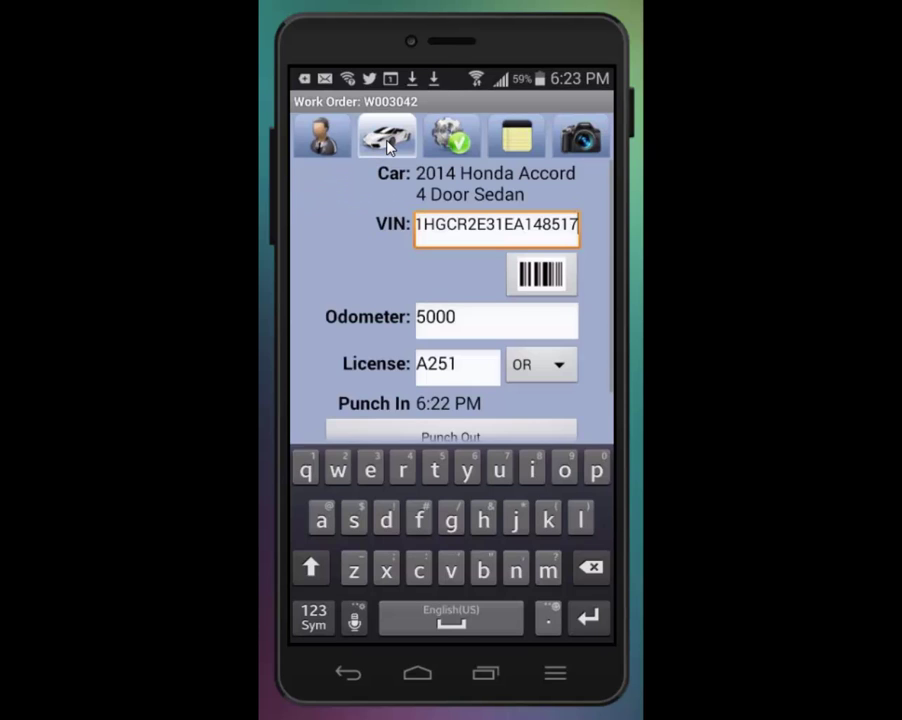
Step: Punch out, mark W003042 finished and choose Cash for the $477.50 payment
click(349, 672)
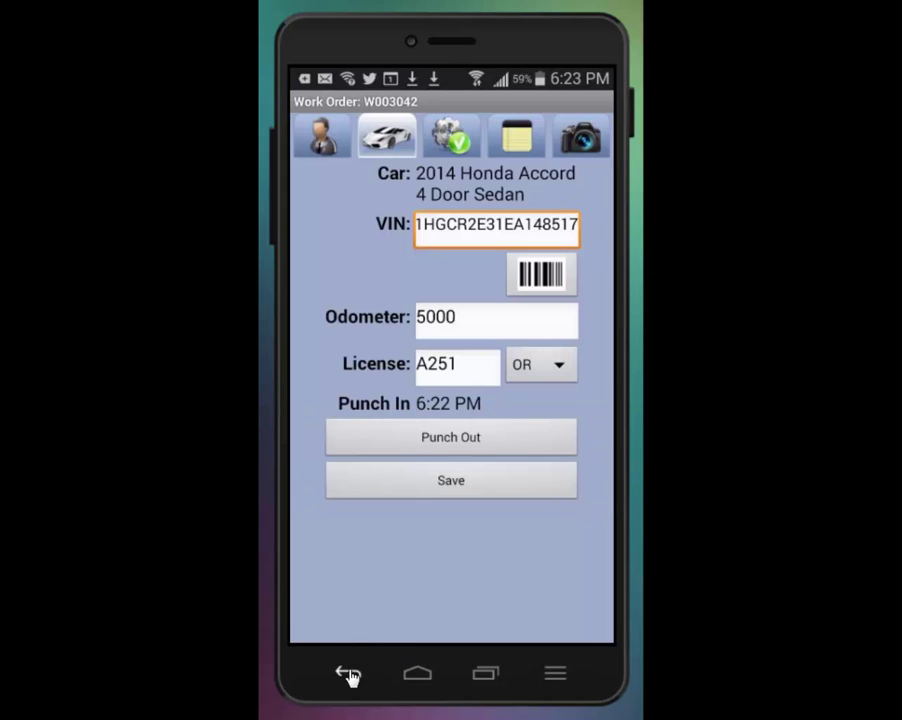
click(450, 440)
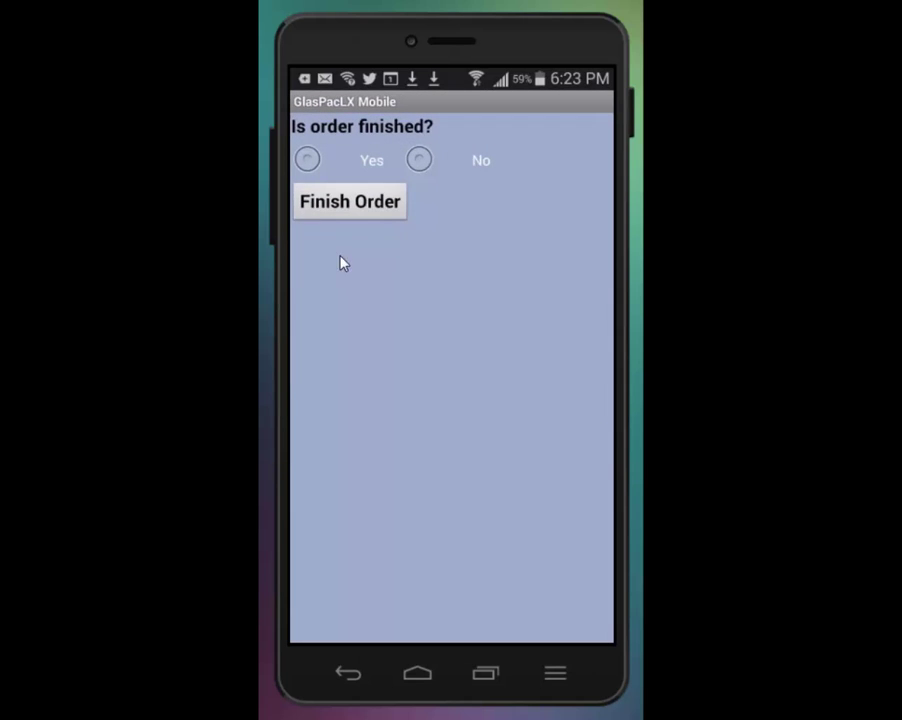
click(307, 161)
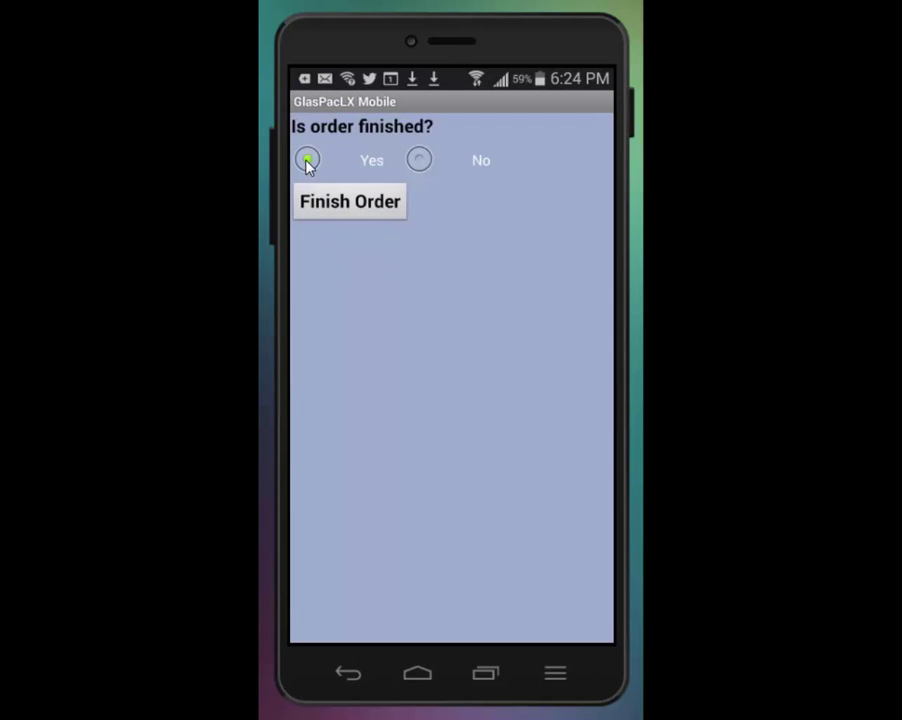
click(344, 205)
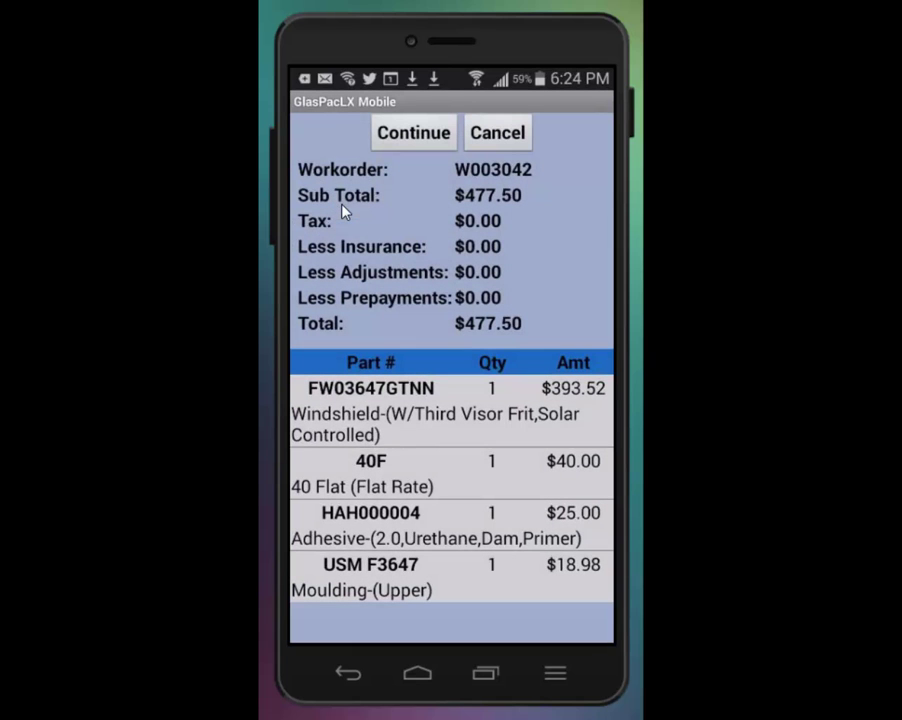
click(414, 140)
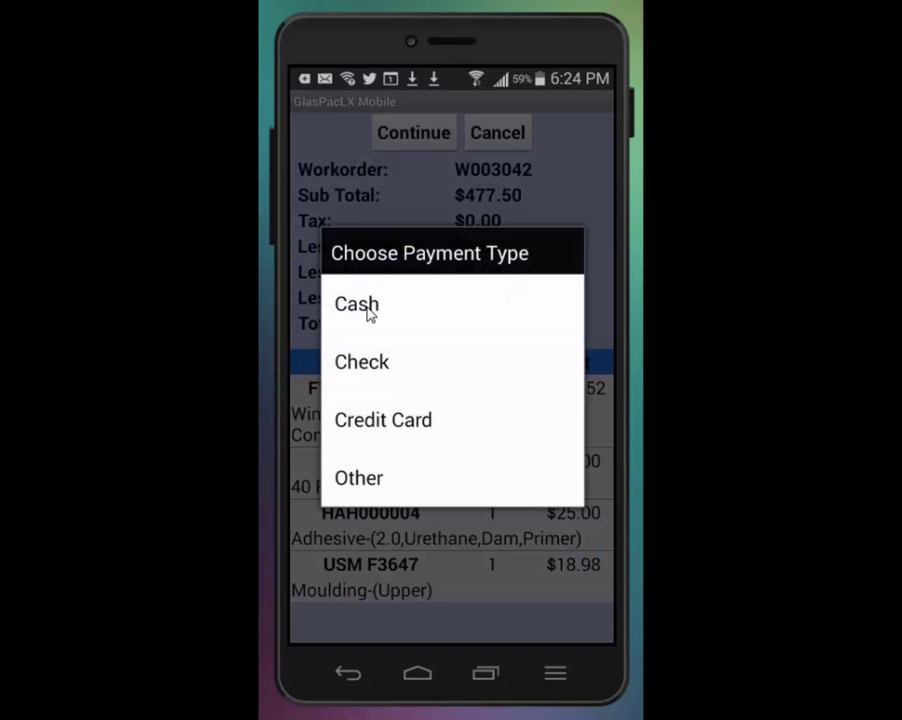
click(368, 312)
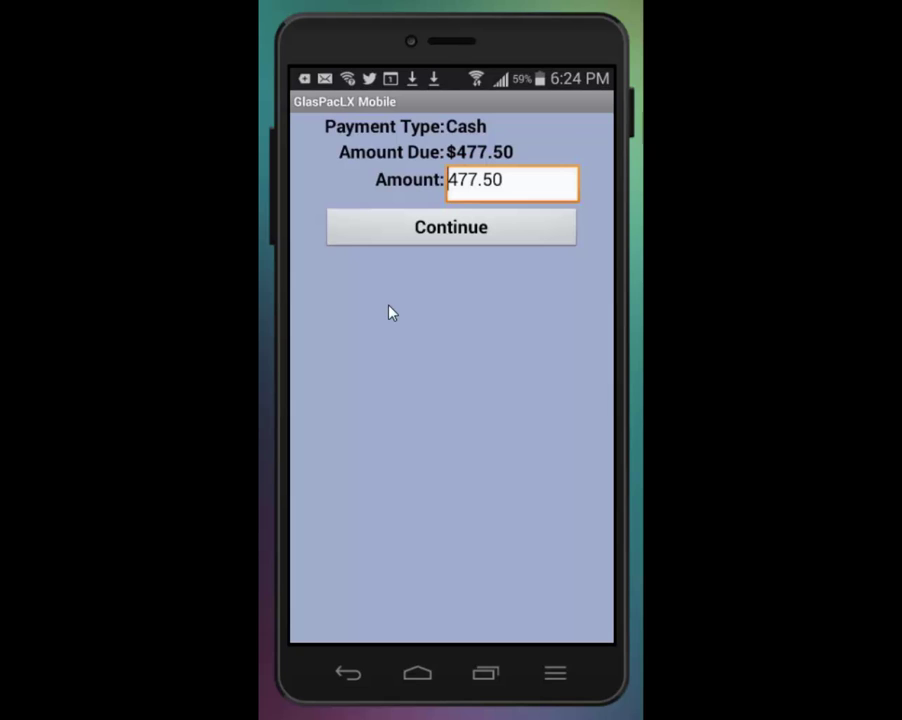
Step: Accept the $477.50 cash amount, sign, save, and finish uploading W003042
click(440, 236)
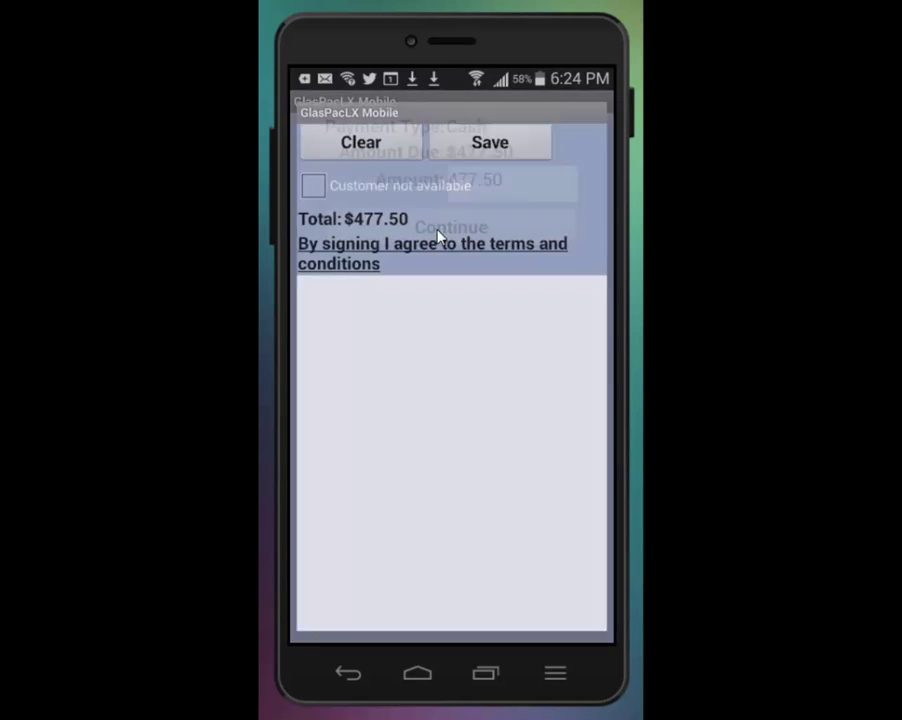
mouse_move(345, 367)
mouse_down()
mouse_move(326, 494)
mouse_move(389, 381)
mouse_up()
mouse_move(416, 492)
mouse_down()
mouse_move(475, 479)
mouse_move(491, 566)
mouse_move(483, 540)
mouse_up()
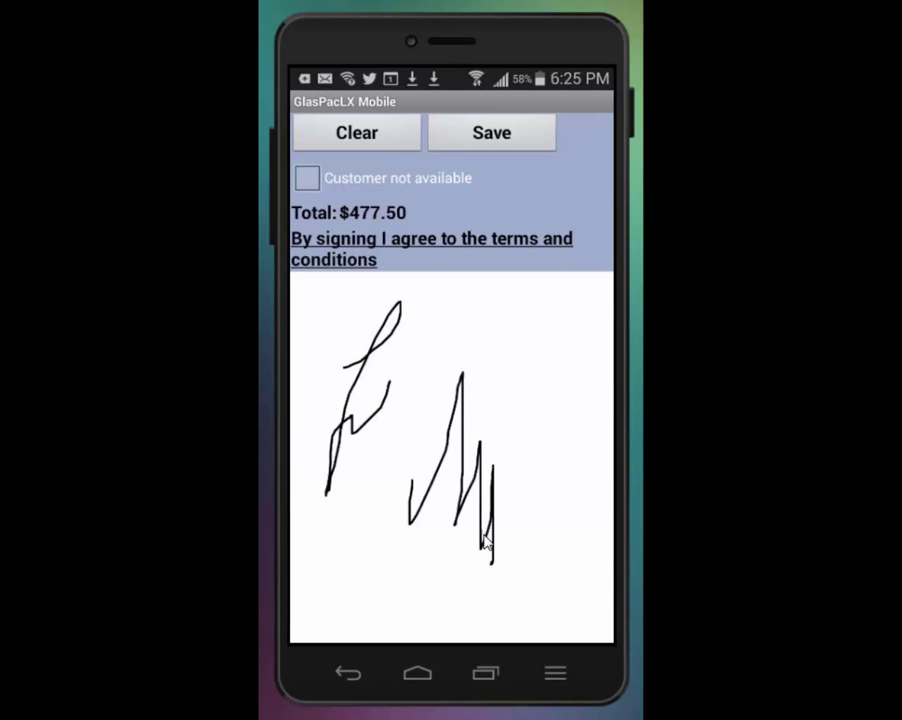
click(492, 147)
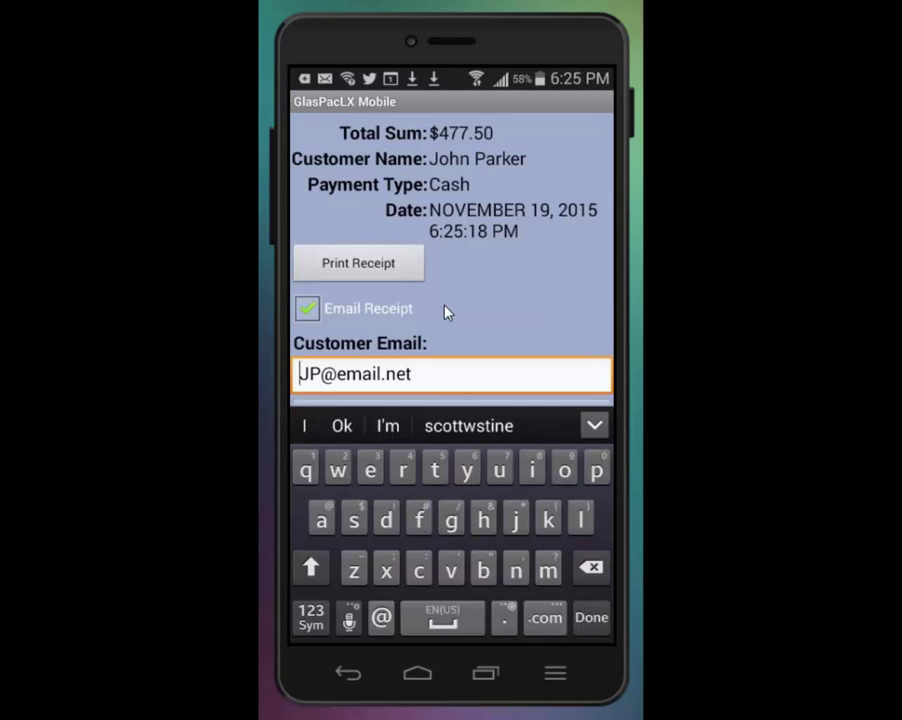
click(349, 676)
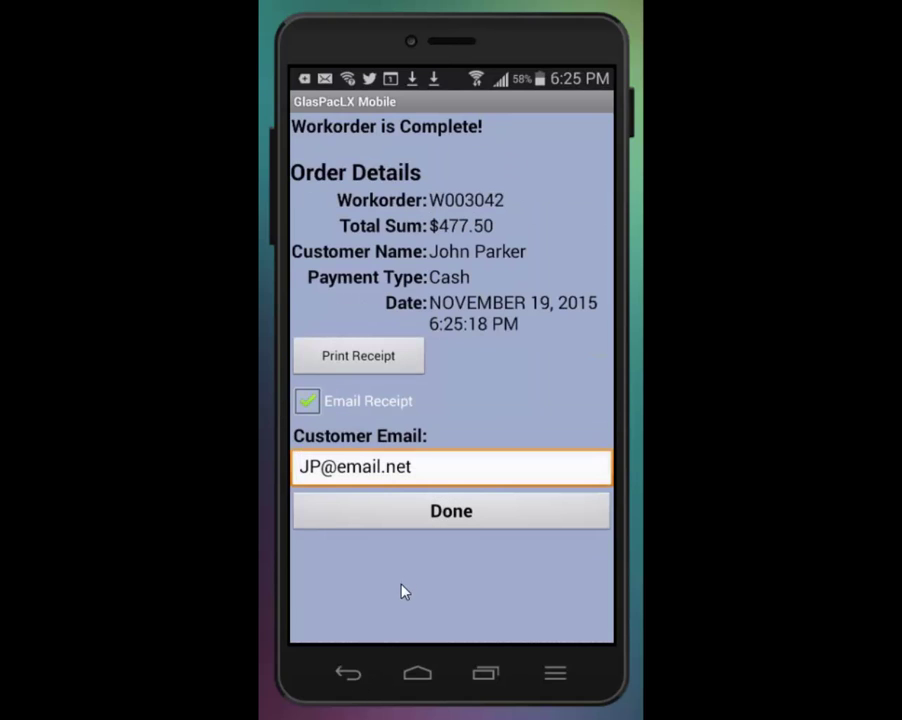
click(452, 522)
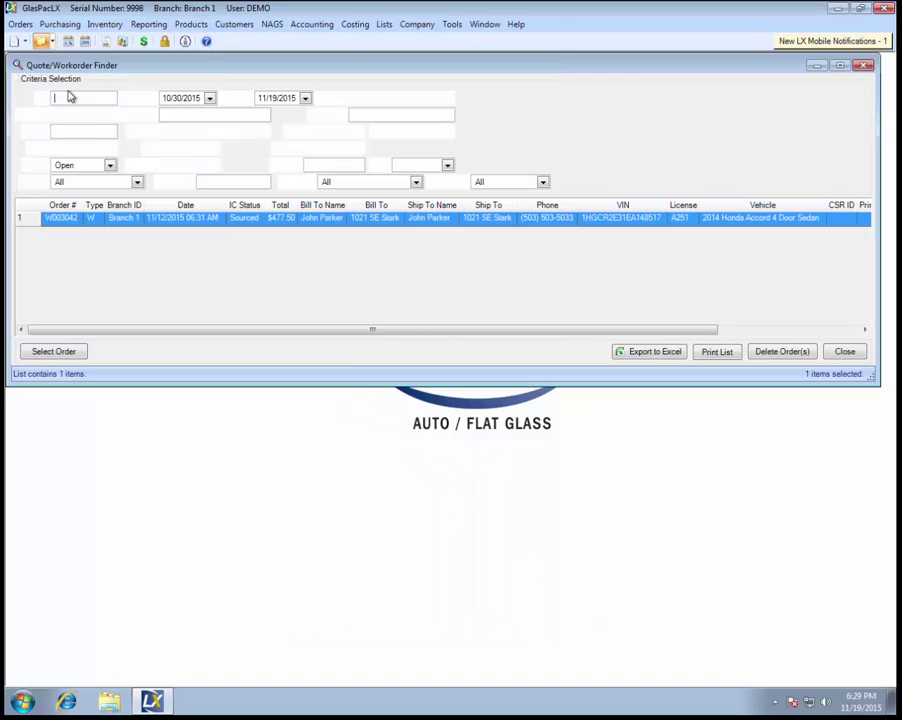
Step: Open W003042 from the finder and review its 'Dog is nice.' note before saving
click(55, 352)
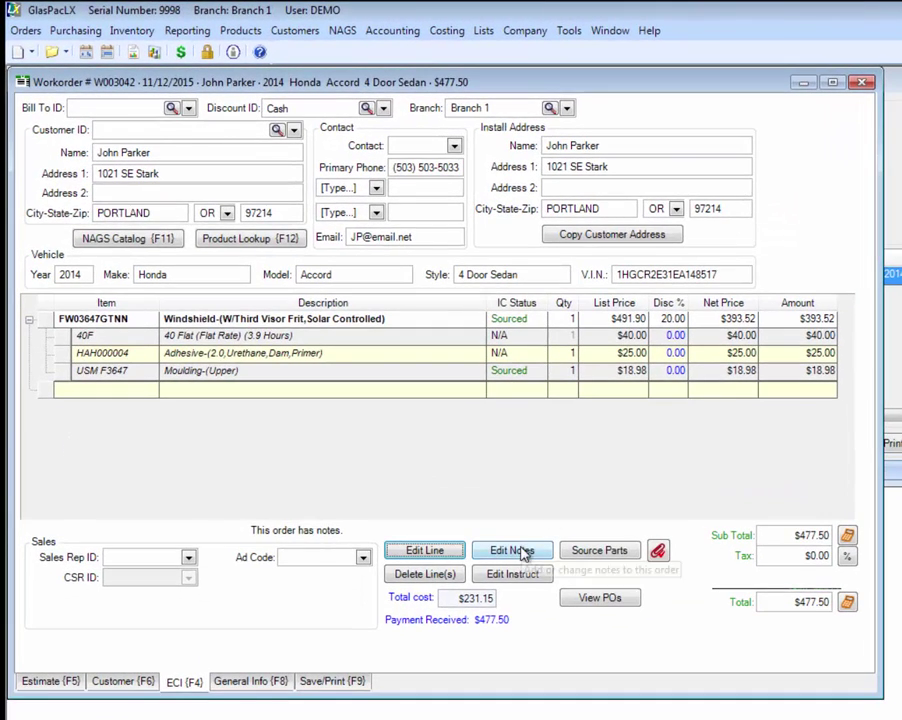
click(520, 551)
click(172, 138)
click(433, 316)
click(535, 320)
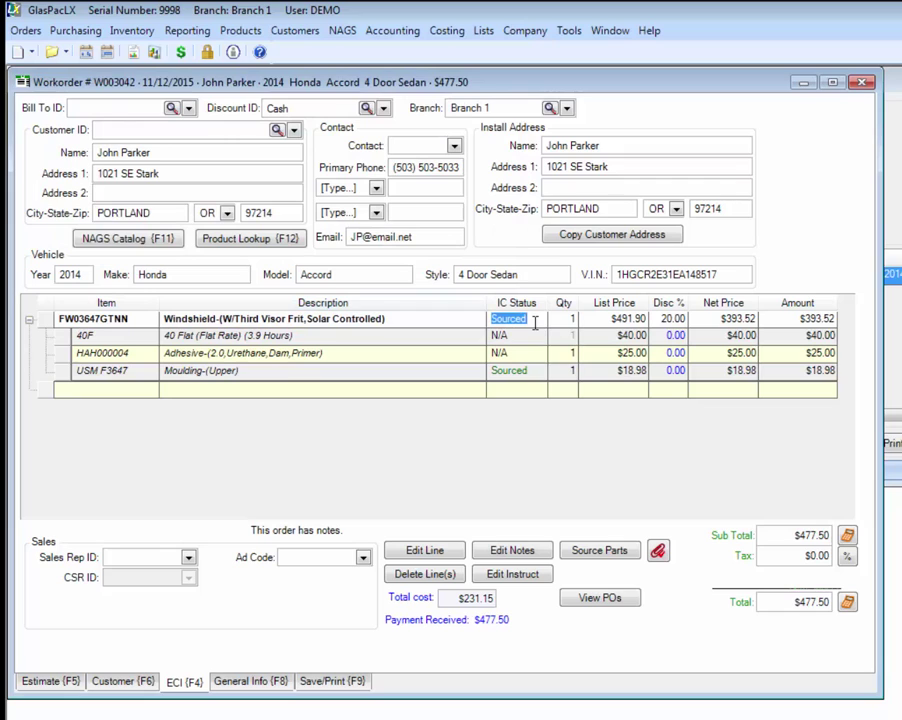
Step: Review W003042's customer and vehicle details, highlighting the V.I.N
click(120, 684)
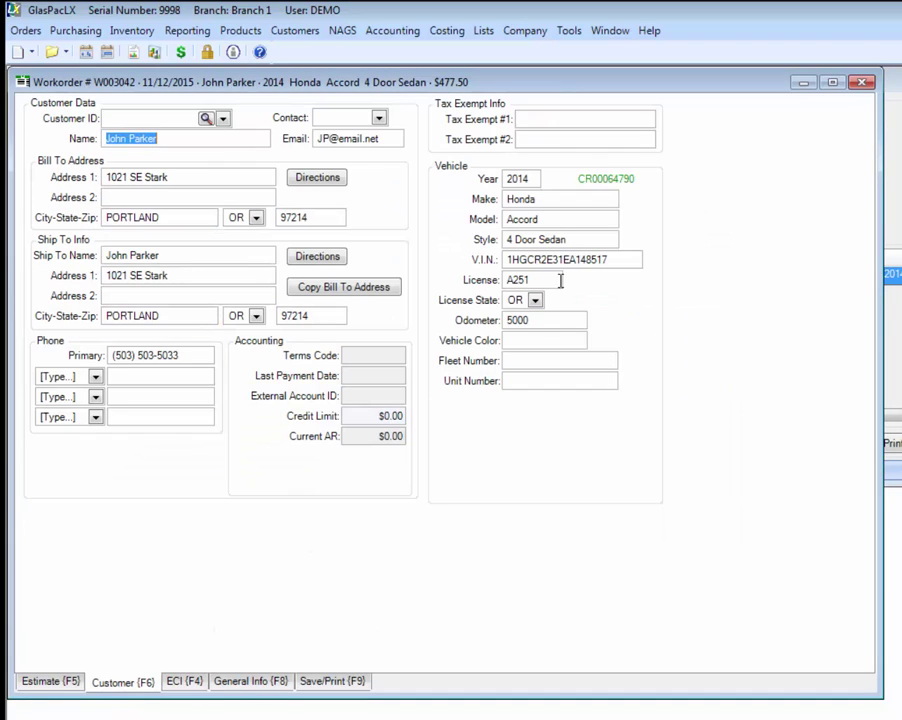
double_click(611, 260)
click(140, 684)
Step: Check the Completed installation info and preview the signed mobile Payment Receipt
click(244, 684)
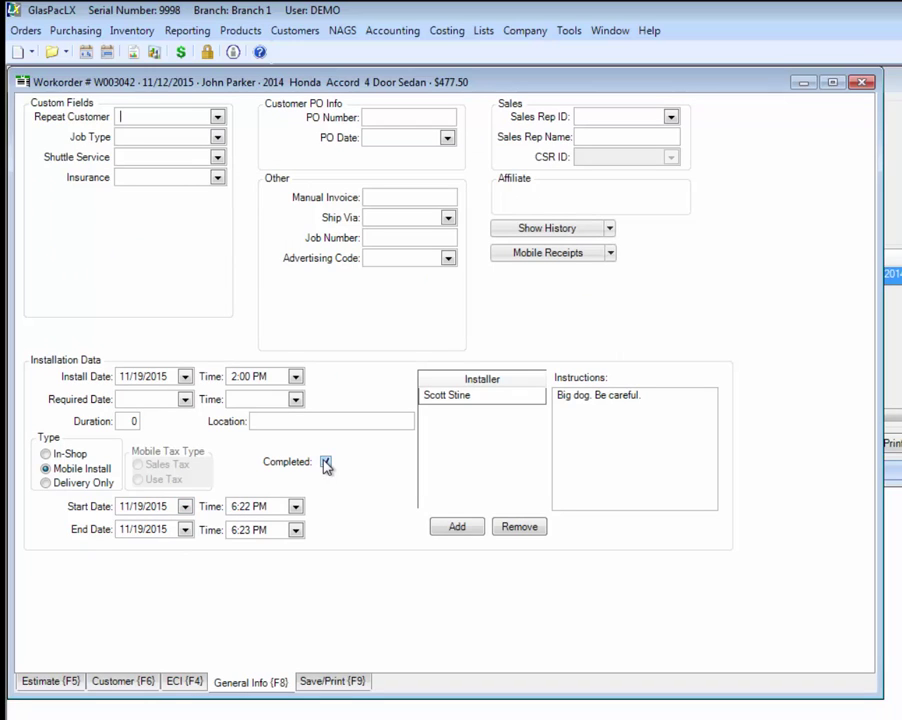
click(609, 255)
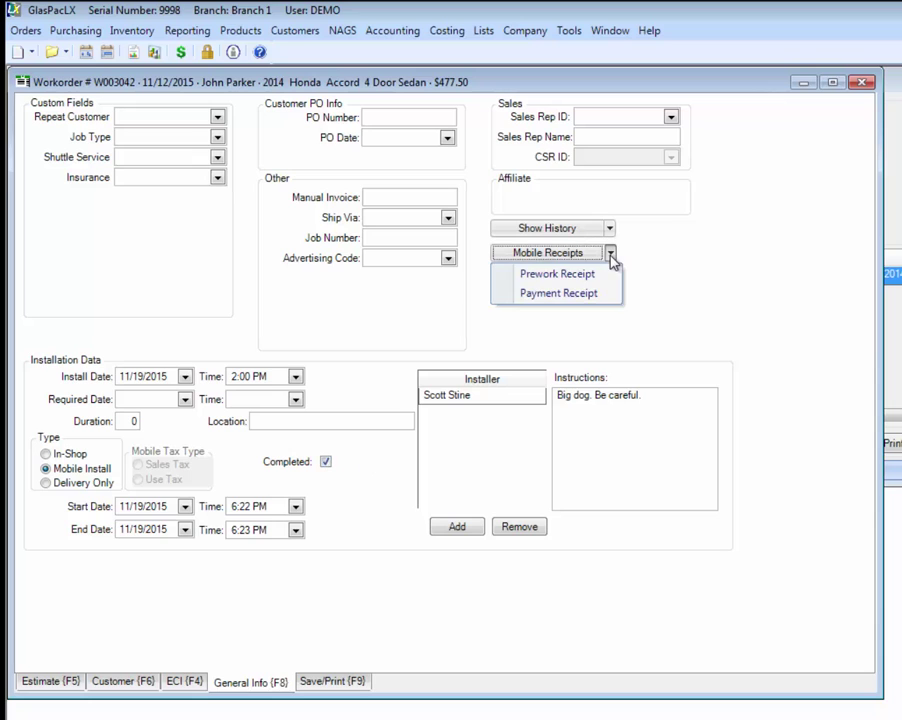
click(571, 298)
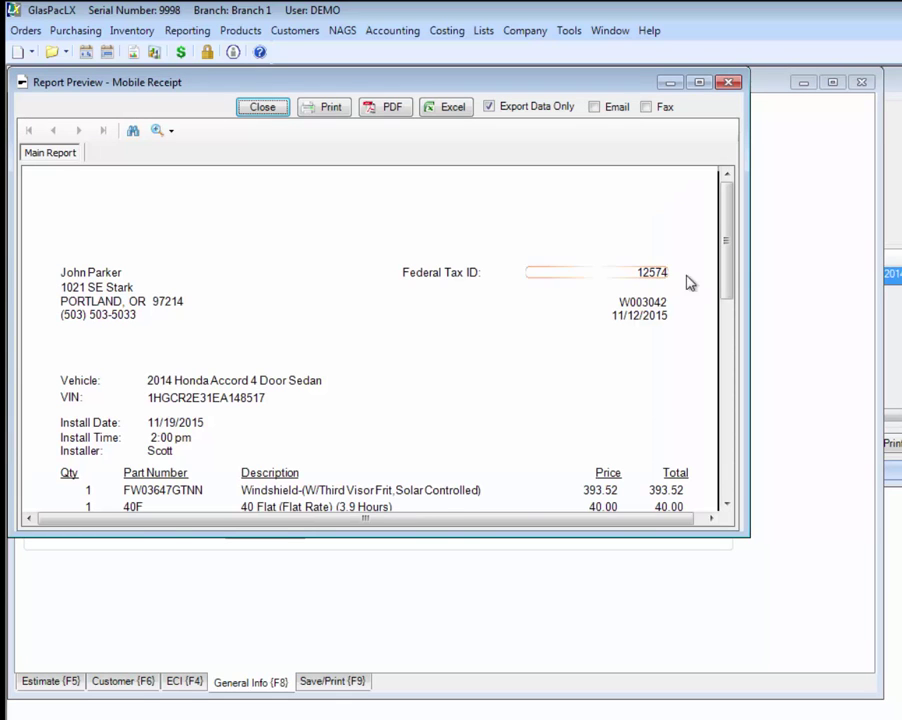
drag(729, 268, 718, 424)
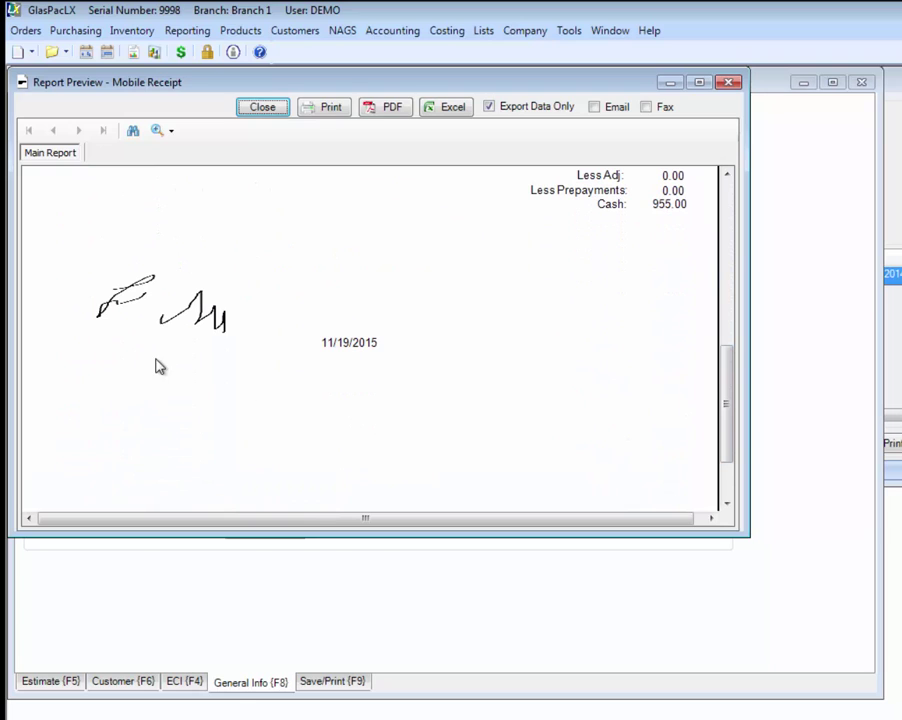
click(264, 108)
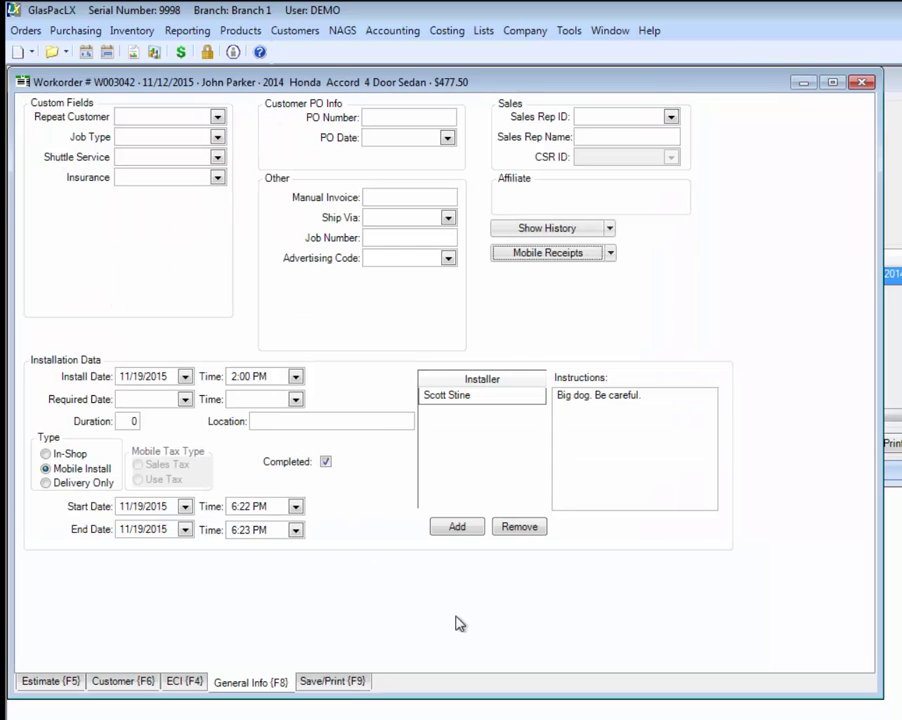